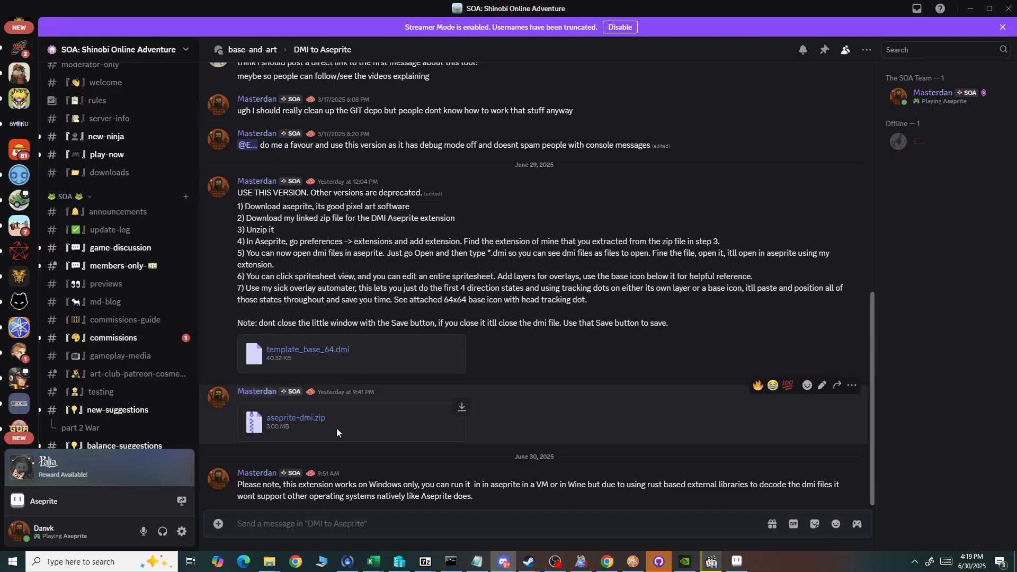
Download aseprite-dmi.zip from the DMI to Aseprite thread, accept the download warning and save the file in the browser.
{"action": "scroll", "coordinate": [150, 335], "scroll_direction": "down", "scroll_amount": 5}
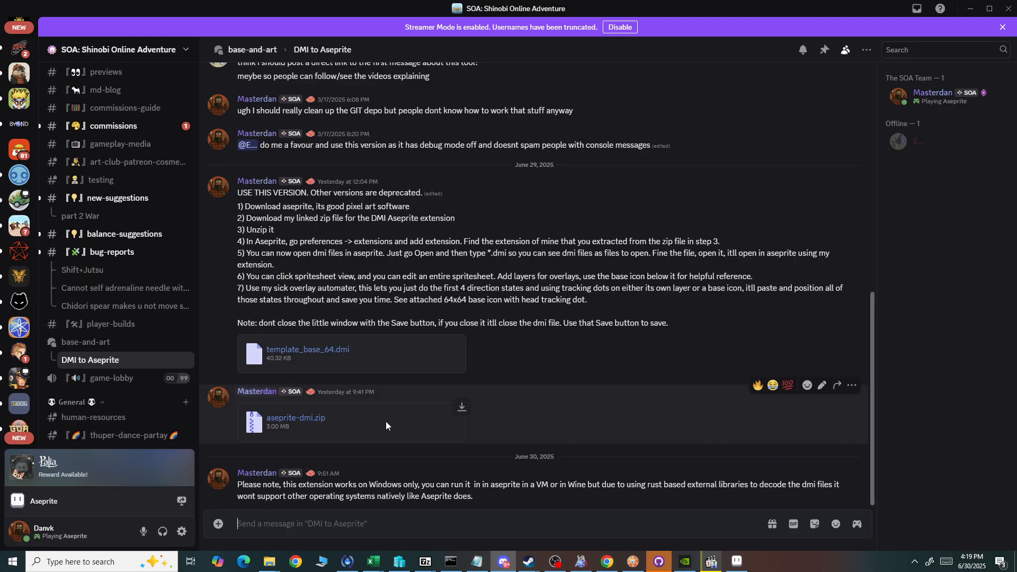
{"action": "scroll", "coordinate": [389, 430], "scroll_direction": "up", "scroll_amount": 9}
{"action": "scroll", "coordinate": [435, 426], "scroll_direction": "down", "scroll_amount": 9}
{"action": "left_click", "coordinate": [462, 409]}
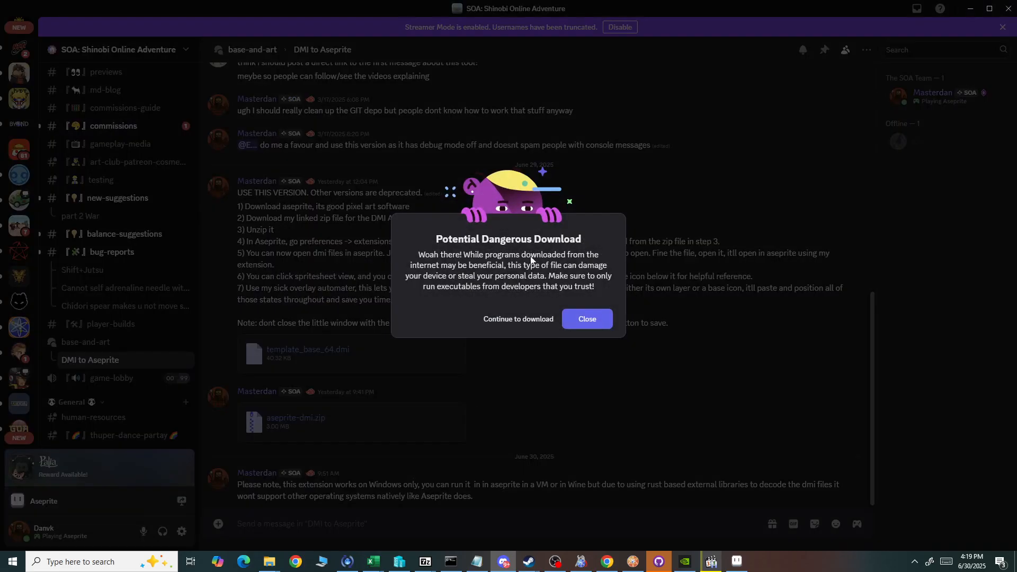
{"action": "left_click", "coordinate": [518, 318]}
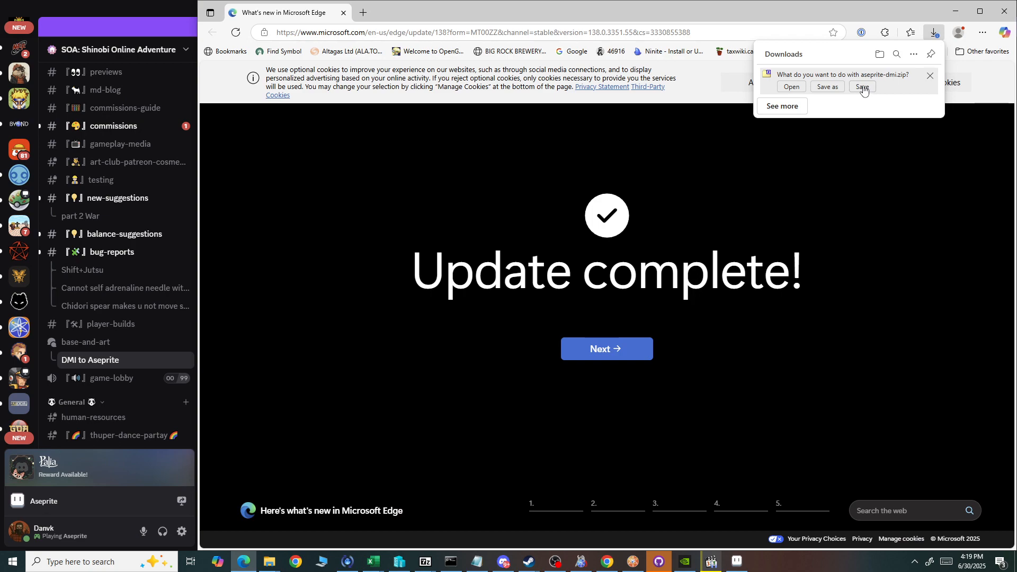
{"action": "left_click", "coordinate": [862, 87]}
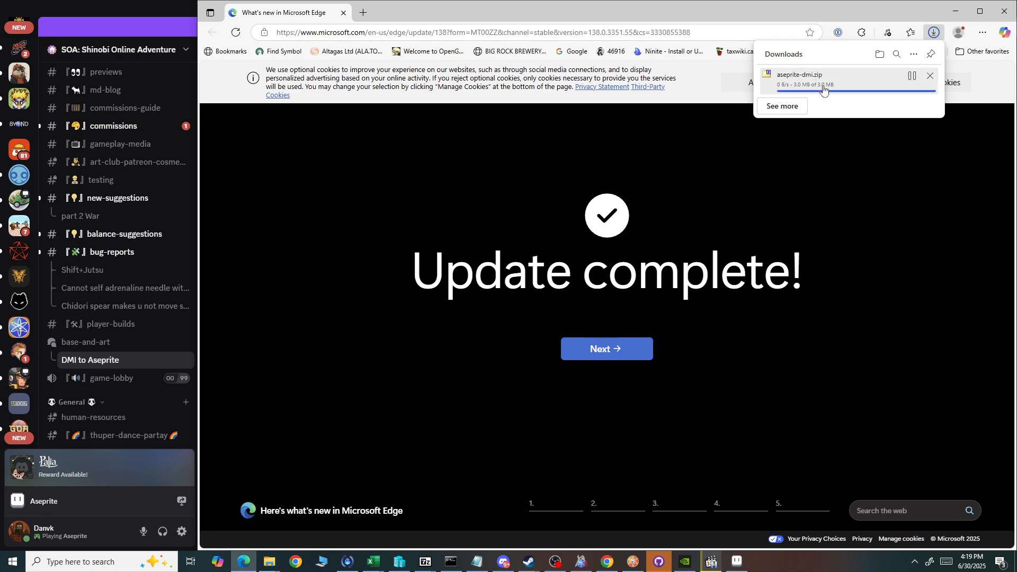
Open the downloaded aseprite-dmi.zip and copy aseprite-dmi.aseprite-extension out of it into the Downloads folder.
{"action": "left_click", "coordinate": [787, 85]}
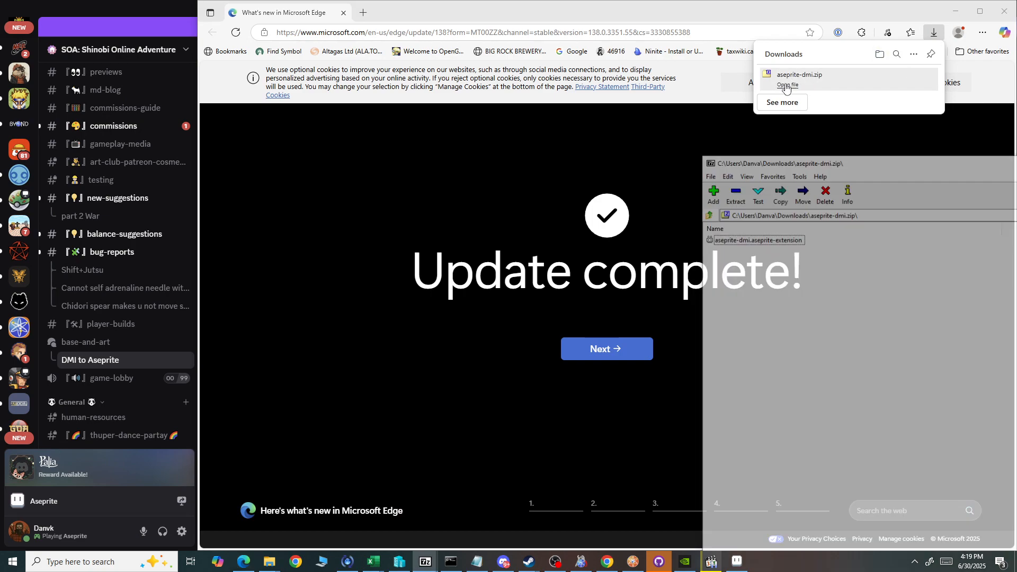
{"action": "left_click", "coordinate": [760, 243]}
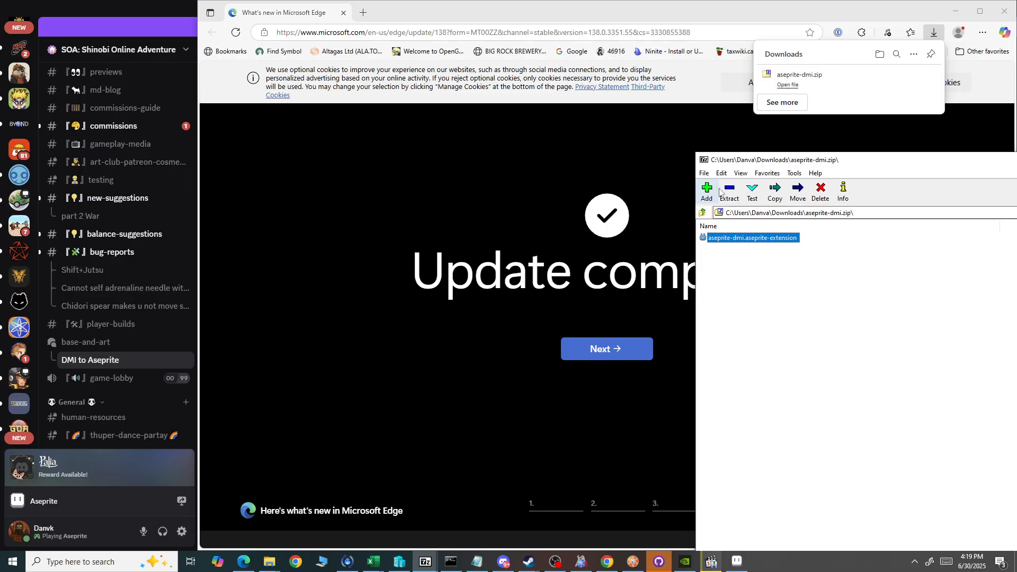
{"action": "key", "text": "F5"}
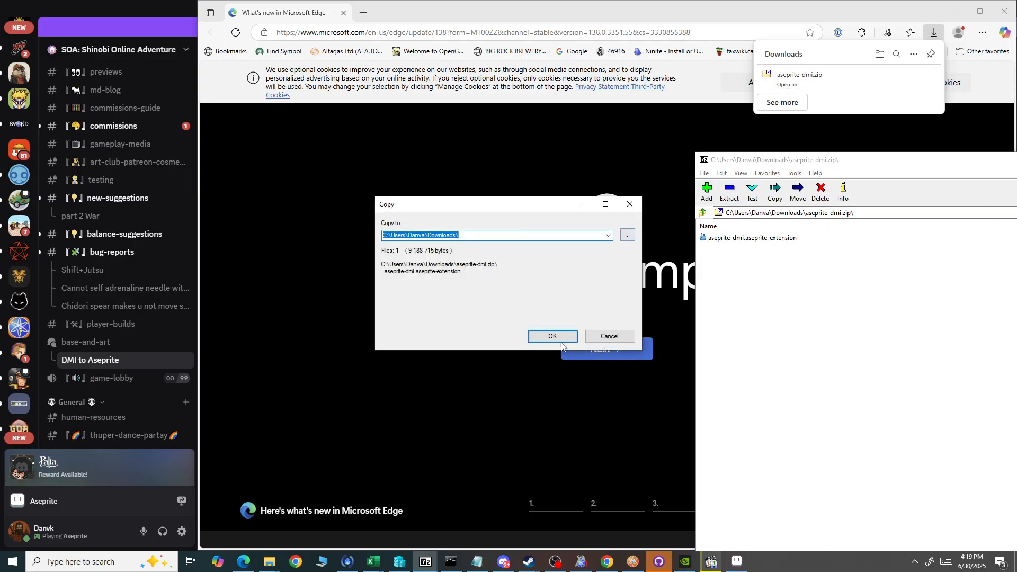
{"action": "left_click", "coordinate": [551, 335]}
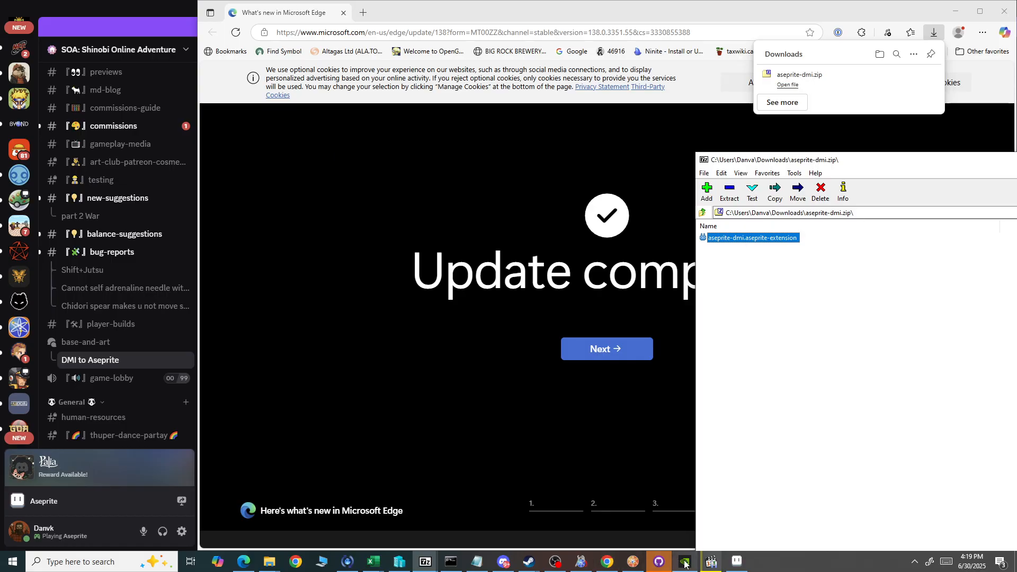
Switch to Aseprite and add aseprite-dmi.aseprite-extension from the Downloads folder as an extension in the preferences.
{"action": "left_click", "coordinate": [738, 565]}
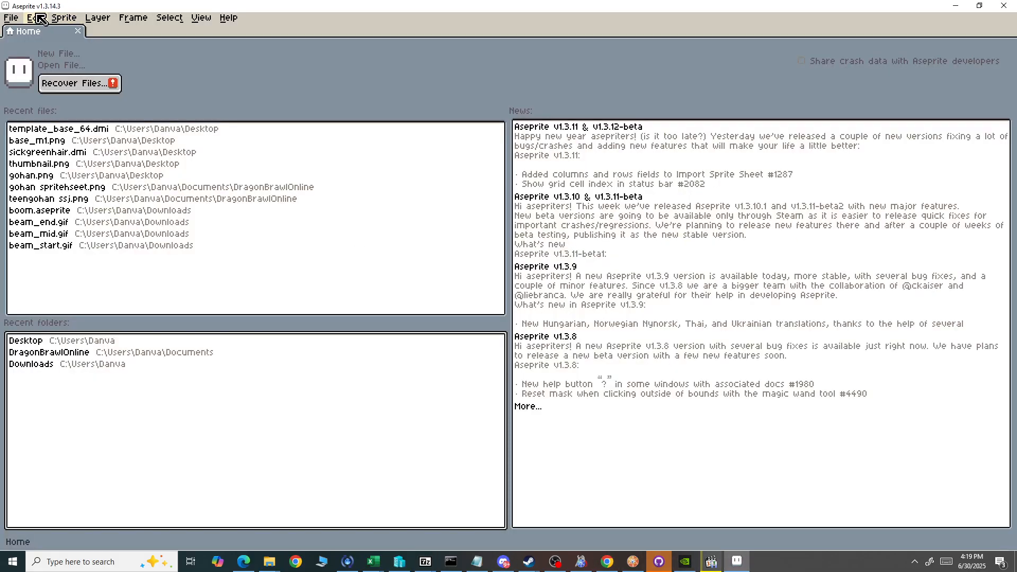
{"action": "left_click", "coordinate": [40, 19]}
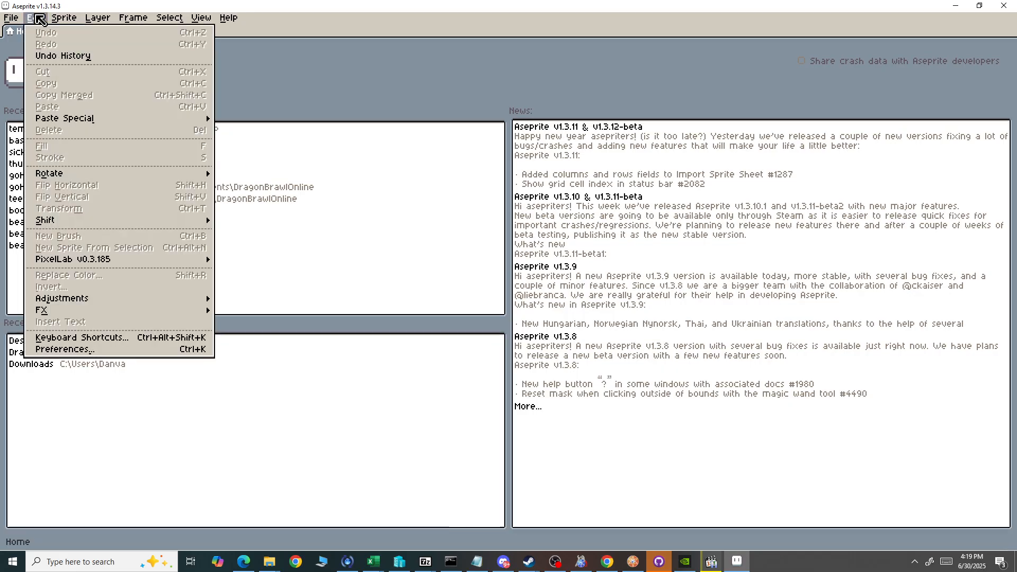
{"action": "left_click", "coordinate": [95, 351]}
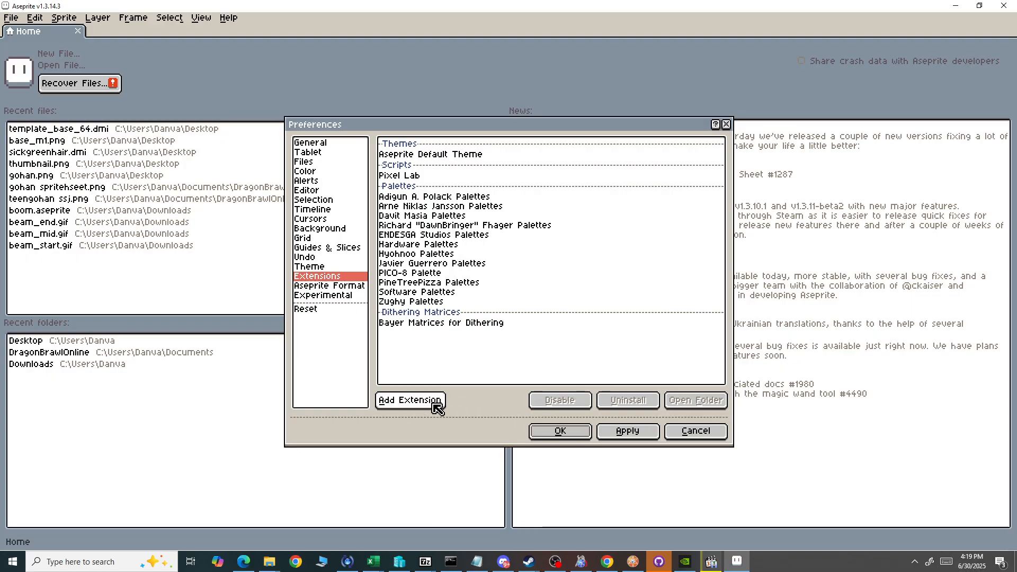
{"action": "left_click", "coordinate": [411, 401]}
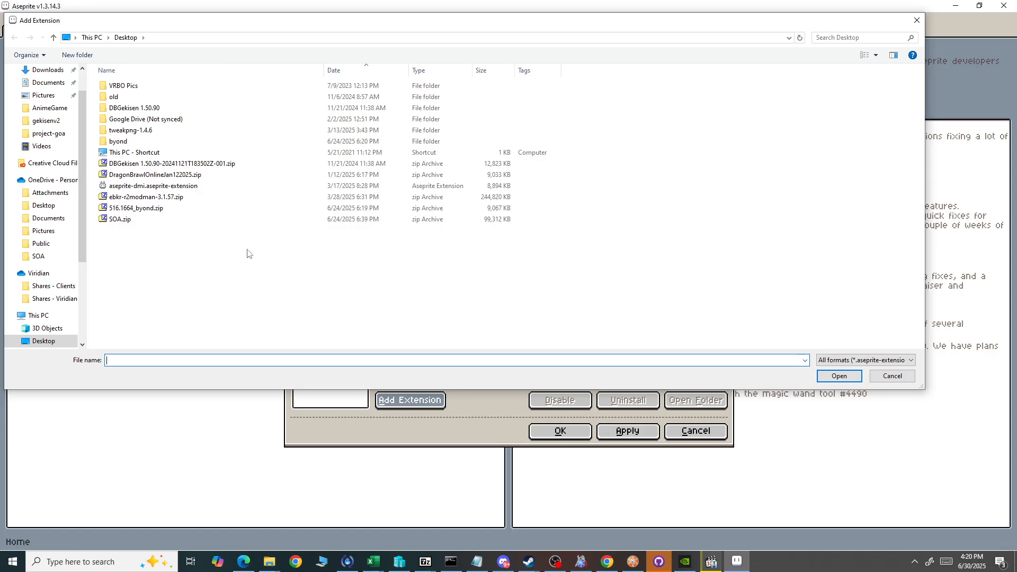
{"action": "left_click", "coordinate": [50, 74]}
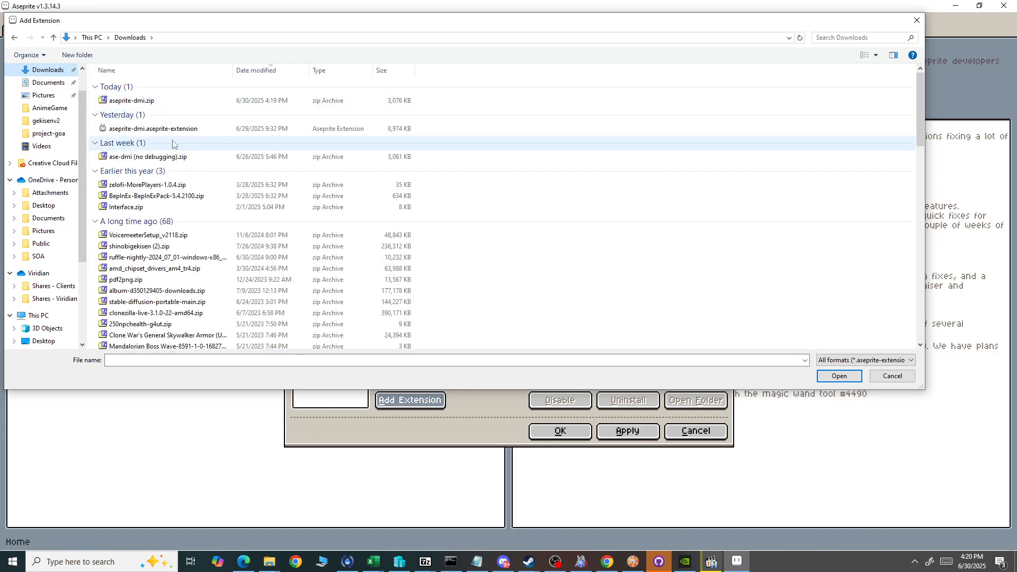
{"action": "left_click", "coordinate": [366, 129]}
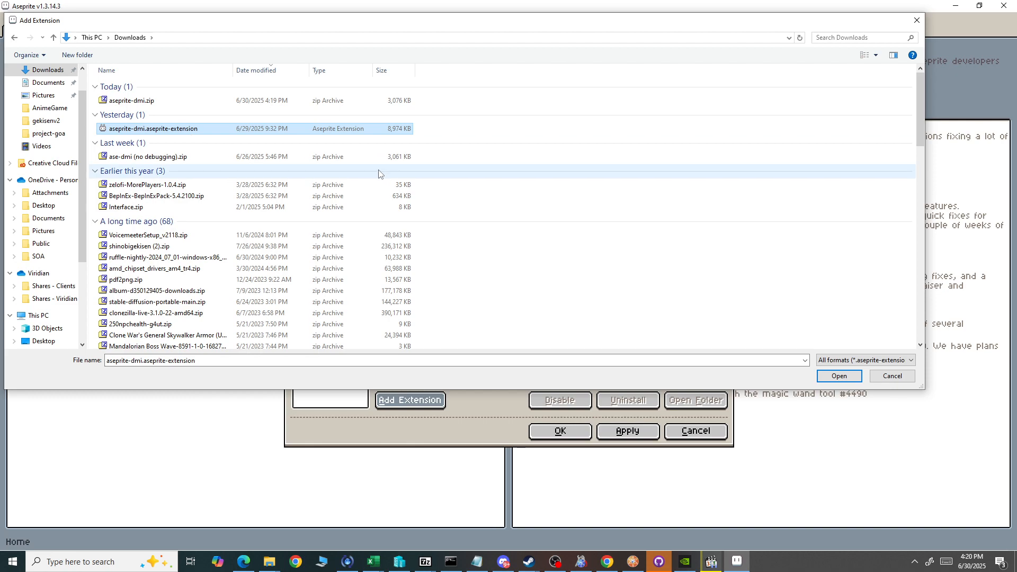
{"action": "left_click", "coordinate": [850, 378]}
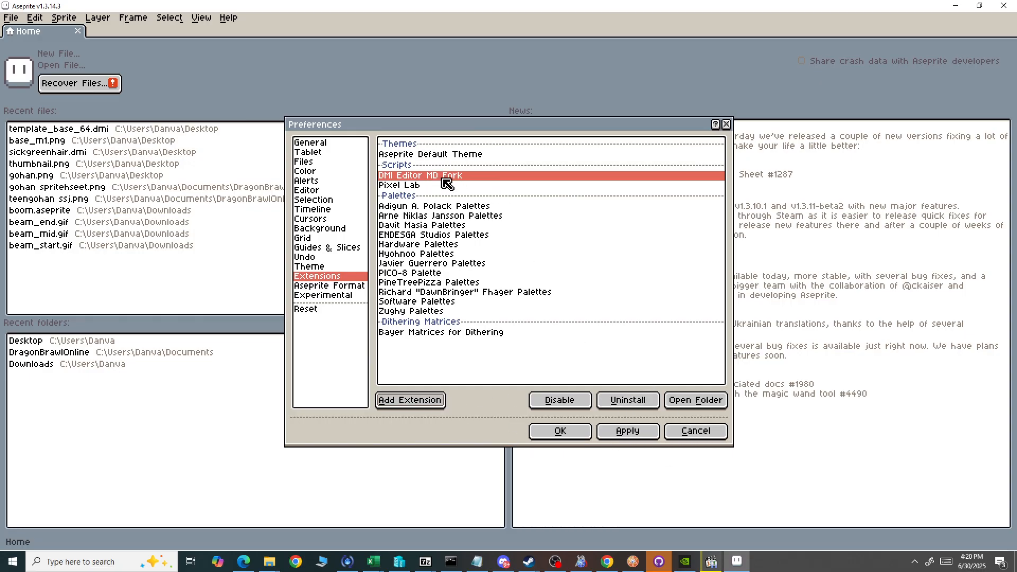
Uninstall the DMI Editor MD Fork extension, reinstall it from aseprite-dmi.aseprite-extension in Downloads, and accept the preferences.
{"action": "left_click", "coordinate": [628, 400]}
{"action": "left_click", "coordinate": [530, 299]}
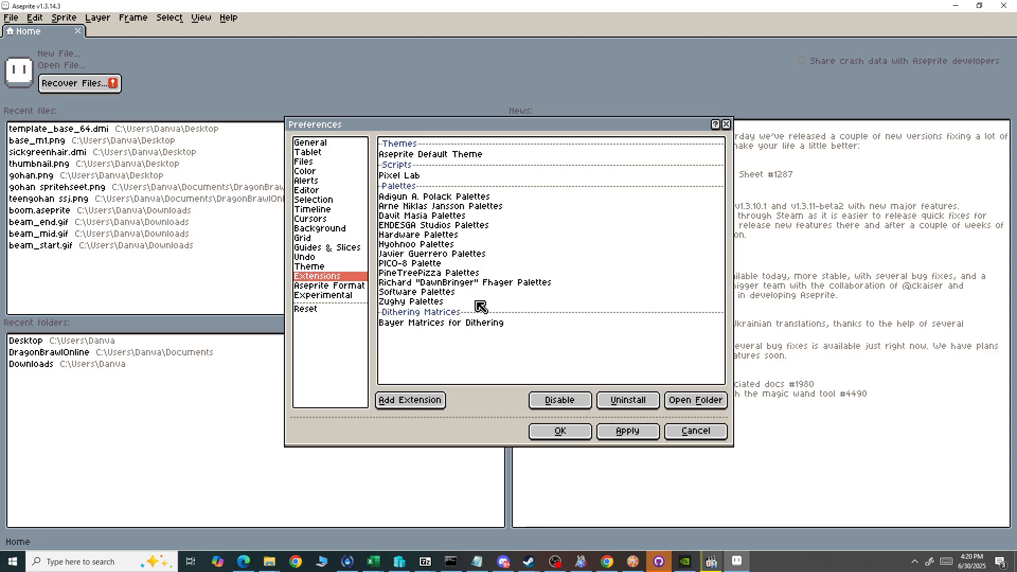
{"action": "left_click", "coordinate": [437, 399]}
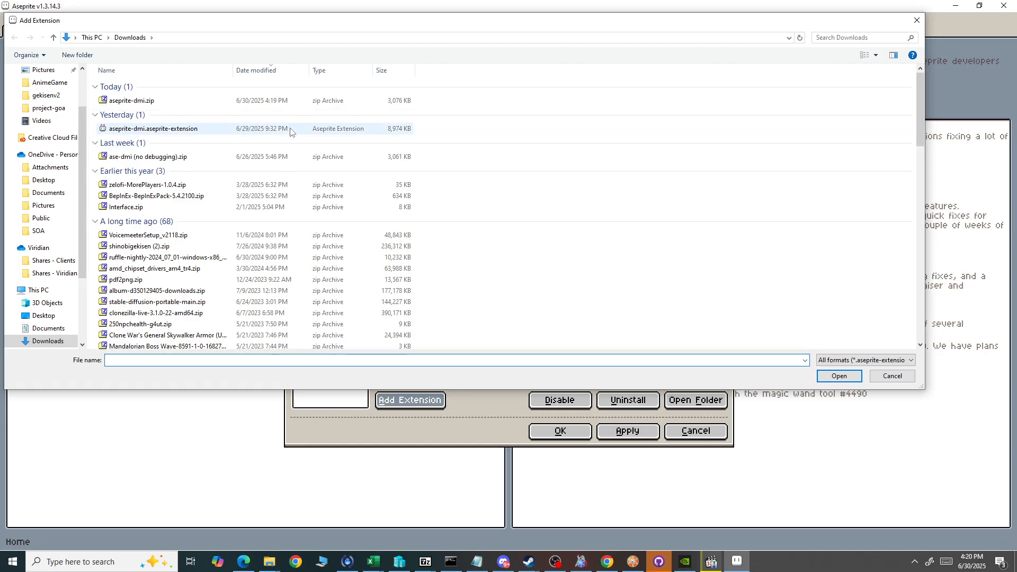
{"action": "scroll", "coordinate": [45, 159], "scroll_direction": "up", "scroll_amount": 2}
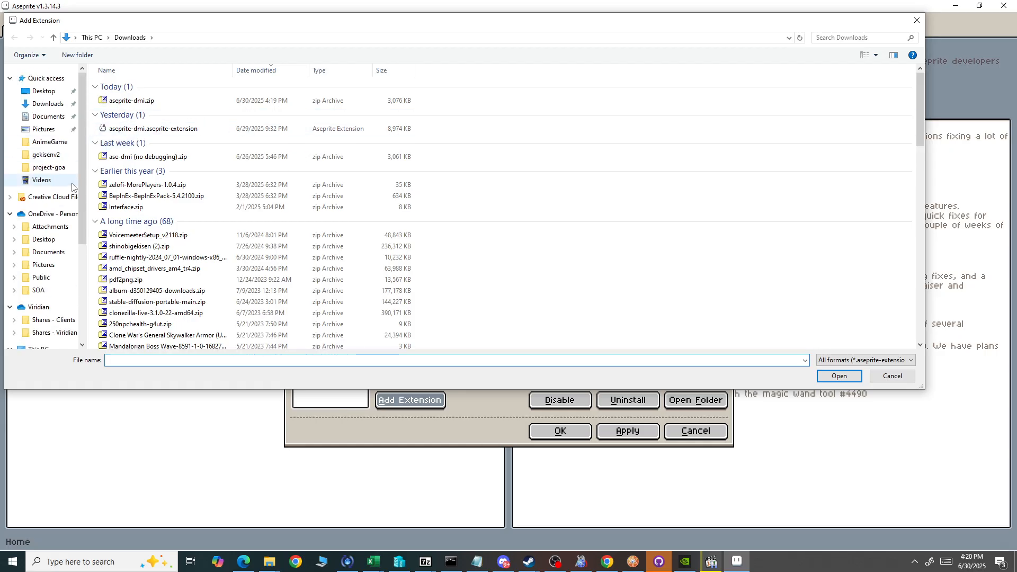
{"action": "double_click", "coordinate": [151, 129]}
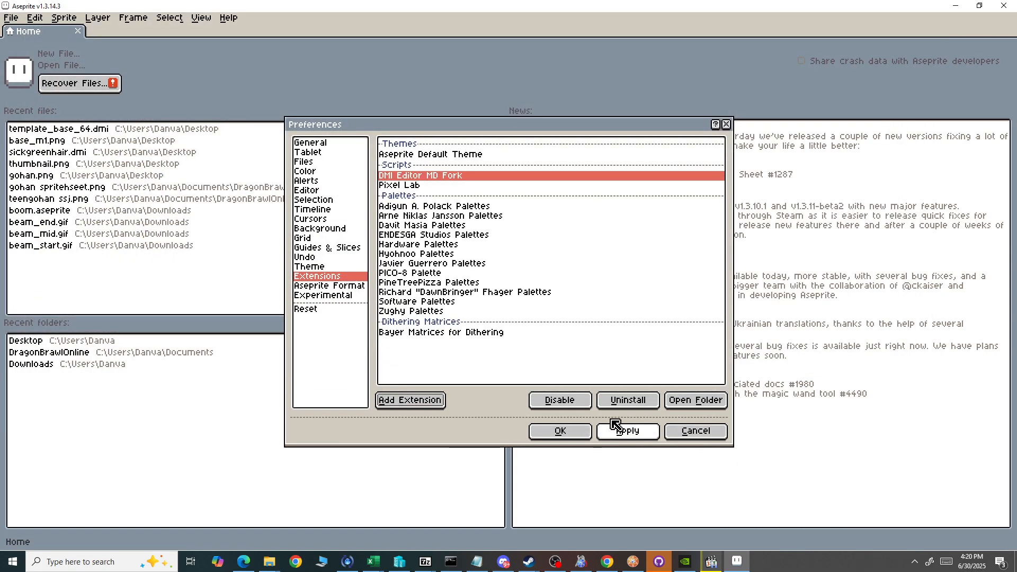
{"action": "left_click", "coordinate": [559, 430]}
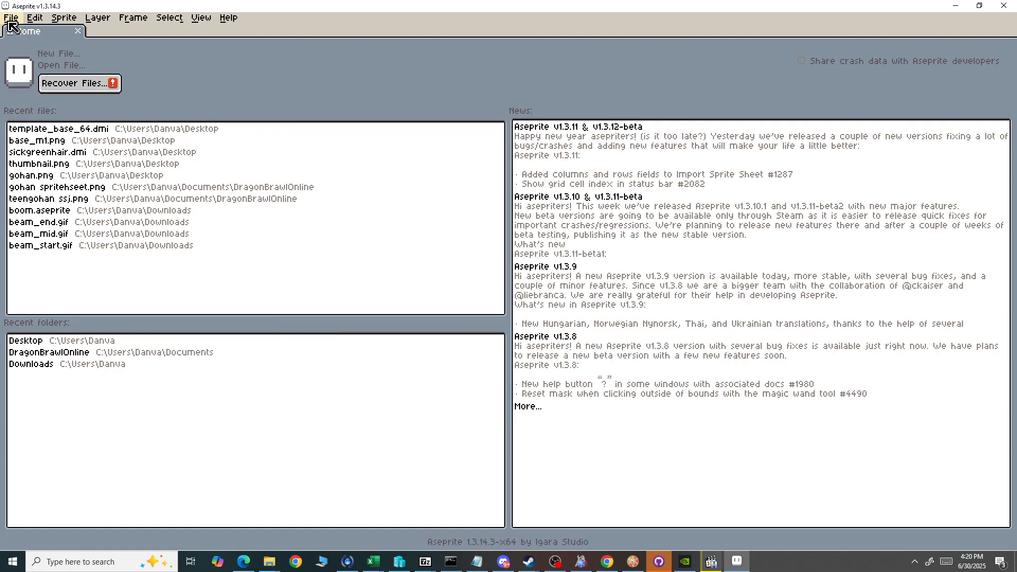
Look over the DMI Editor commands, and start opening a file by browsing to the project-goa folder.
{"action": "left_click", "coordinate": [12, 21]}
{"action": "mouse_move", "coordinate": [61, 166]}
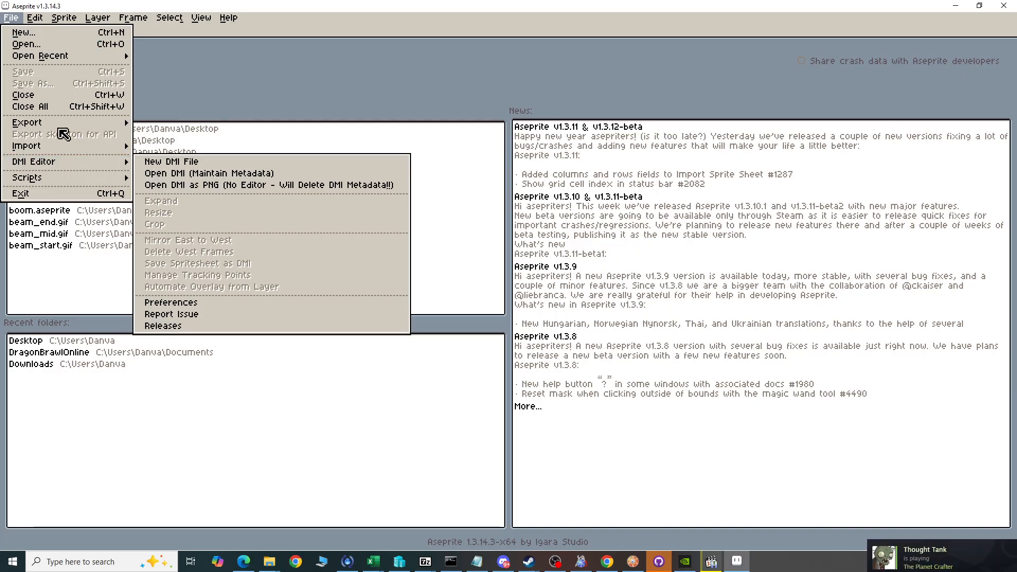
{"action": "left_click", "coordinate": [64, 48]}
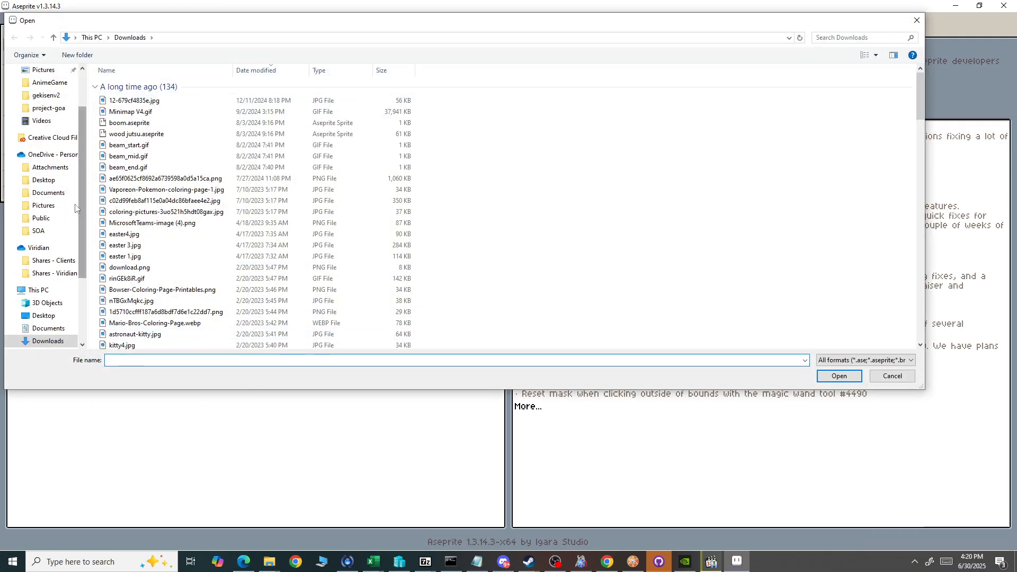
{"action": "left_click", "coordinate": [43, 180]}
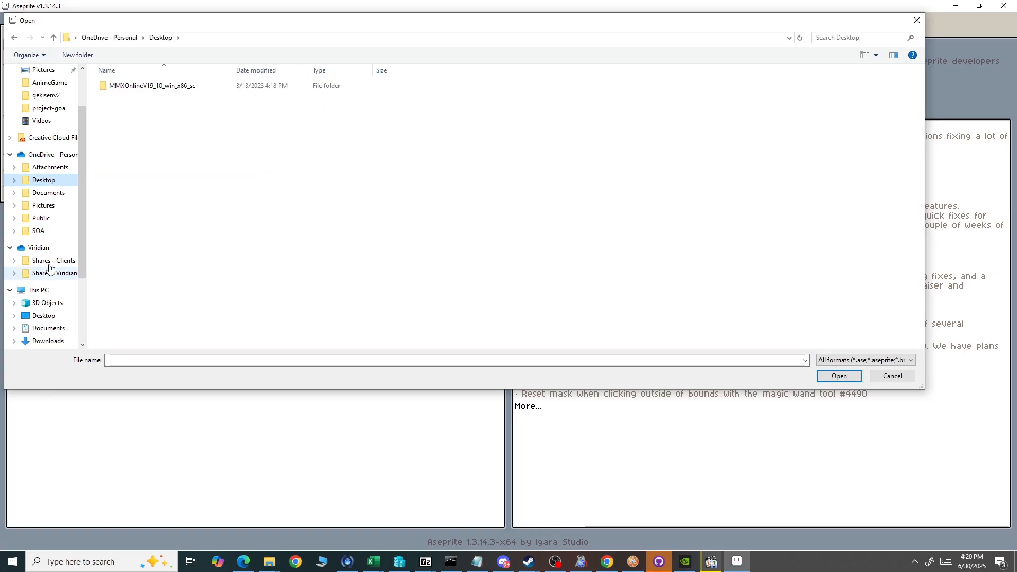
{"action": "scroll", "coordinate": [57, 265], "scroll_direction": "down", "scroll_amount": 2}
{"action": "scroll", "coordinate": [61, 223], "scroll_direction": "up", "scroll_amount": 2}
{"action": "scroll", "coordinate": [53, 133], "scroll_direction": "up", "scroll_amount": 1}
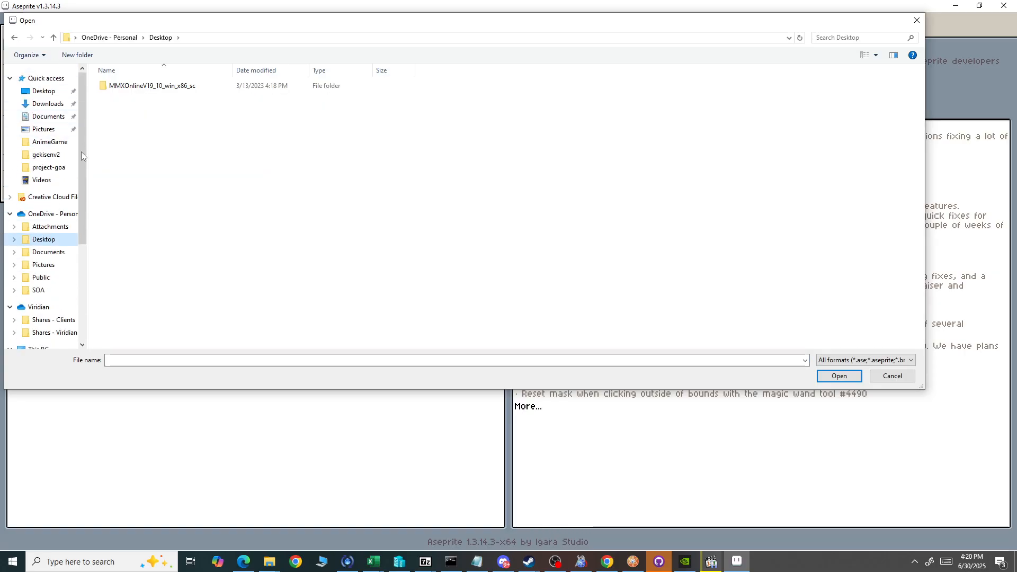
{"action": "left_click", "coordinate": [50, 167]}
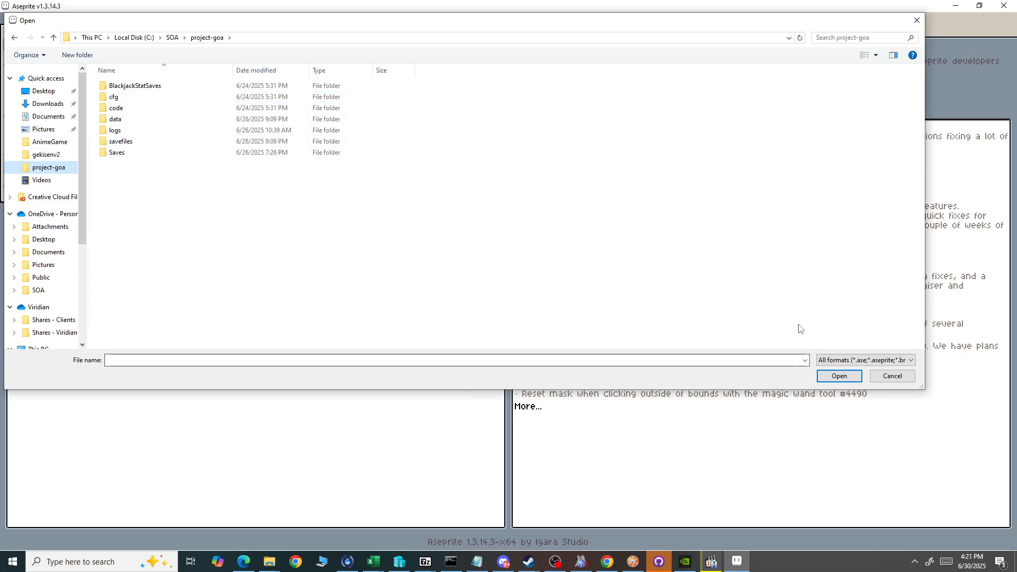
Show all file types in the Open dialog and filter the file list by *.dmi.
{"action": "left_click", "coordinate": [862, 360]}
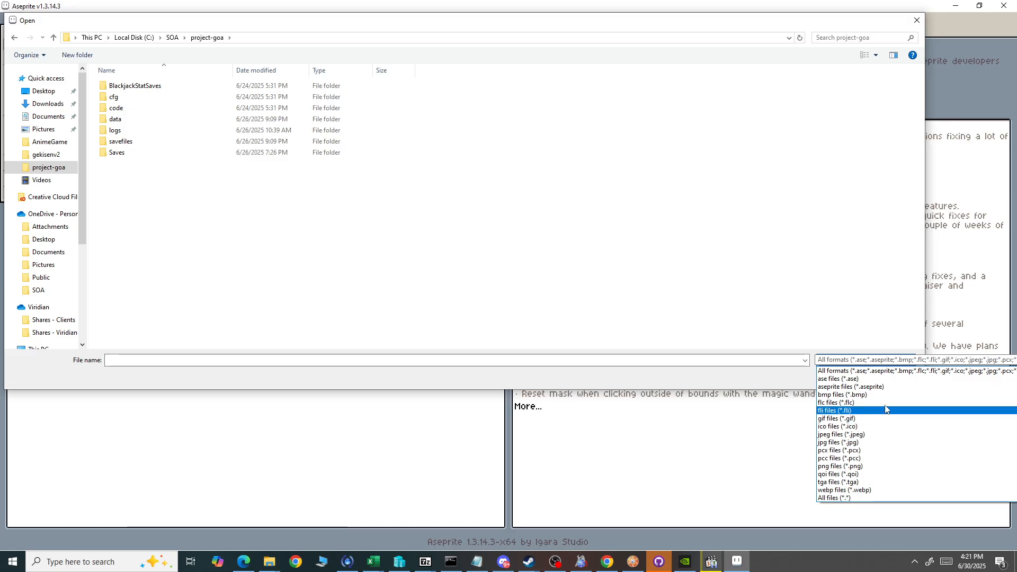
{"action": "left_click", "coordinate": [847, 499]}
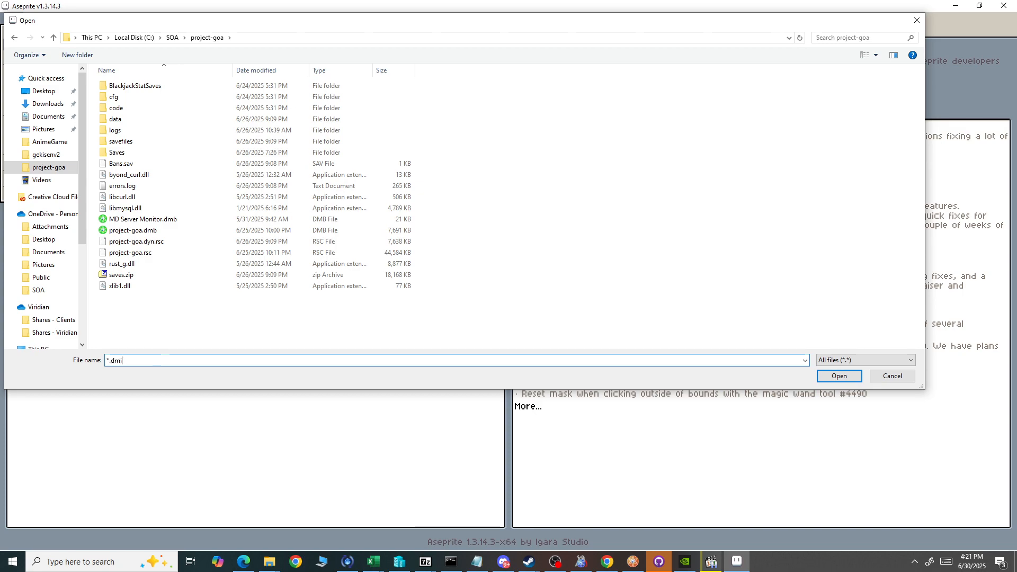
{"action": "left_click", "coordinate": [140, 358]}
{"action": "type", "text": "*.dmi"}
{"action": "key", "text": "Return"}
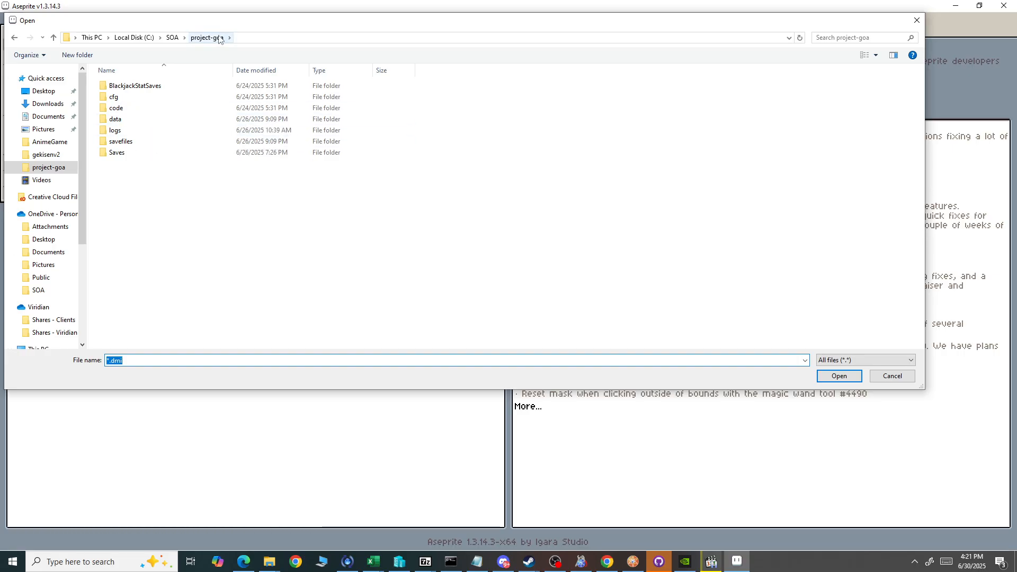
Try to open the AnimeGame and gekisenv2 quick access folders.
{"action": "left_click", "coordinate": [59, 162]}
{"action": "left_click", "coordinate": [624, 289]}
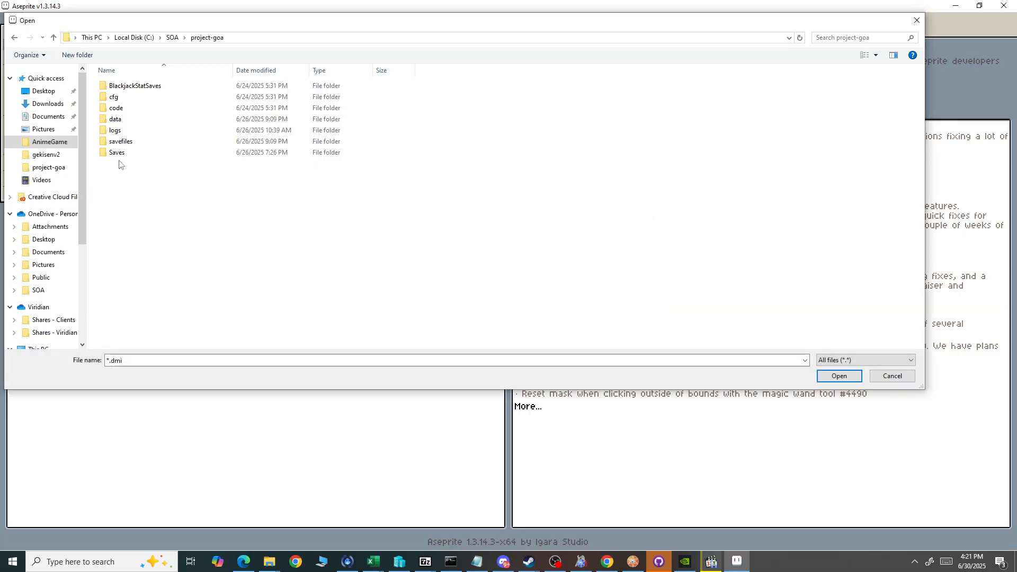
{"action": "left_click", "coordinate": [46, 155]}
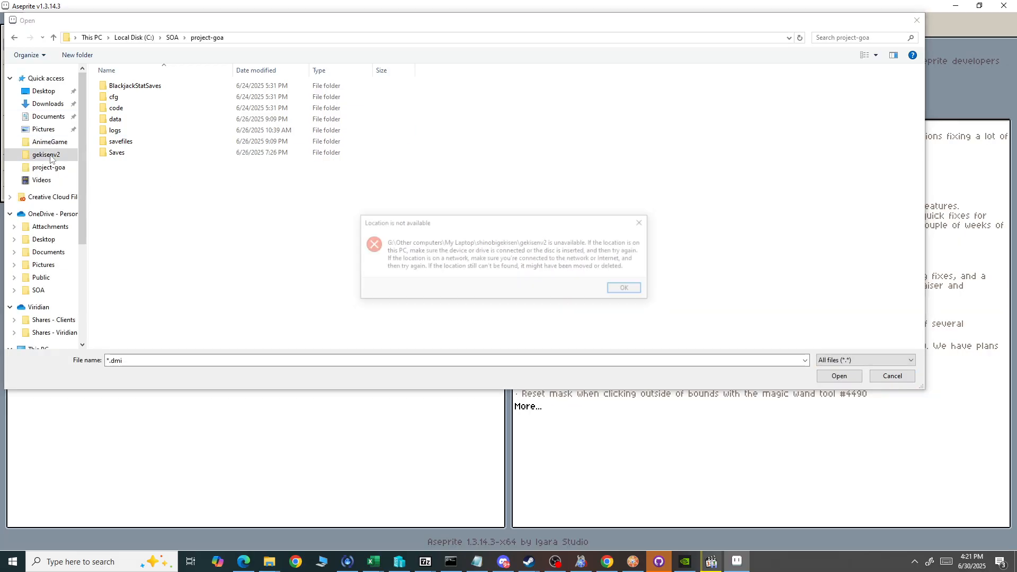
{"action": "left_click", "coordinate": [629, 289]}
Browse to the quick access Desktop folder to list its DMI files.
{"action": "scroll", "coordinate": [43, 204], "scroll_direction": "down", "scroll_amount": 1}
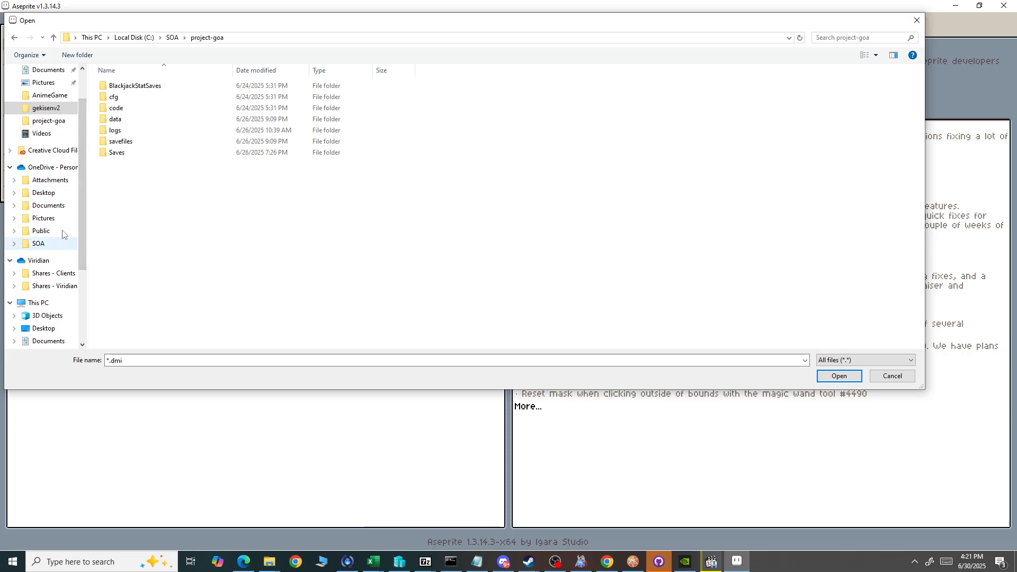
{"action": "scroll", "coordinate": [62, 234], "scroll_direction": "down", "scroll_amount": 3}
{"action": "scroll", "coordinate": [57, 222], "scroll_direction": "up", "scroll_amount": 4}
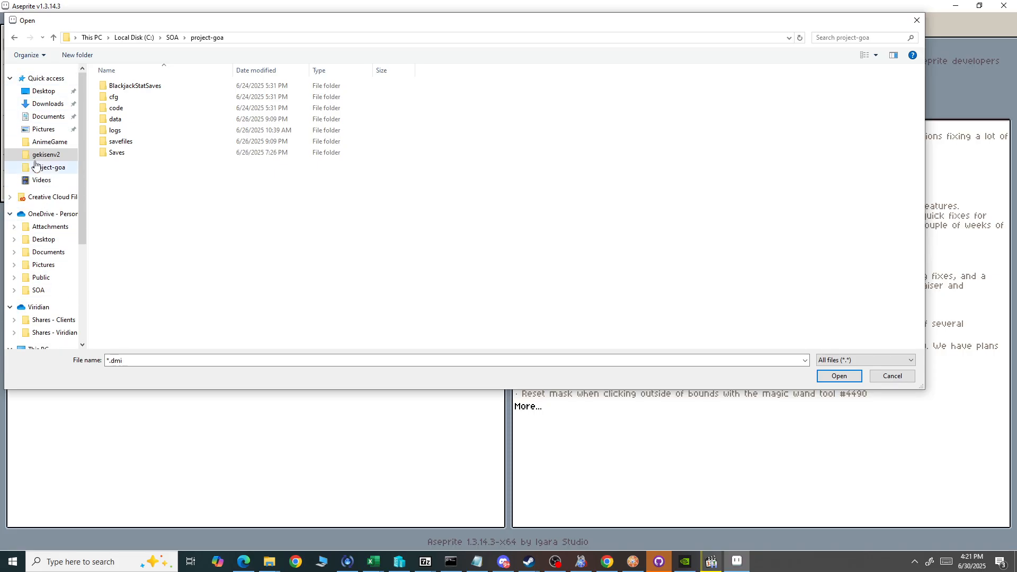
{"action": "left_click", "coordinate": [44, 94]}
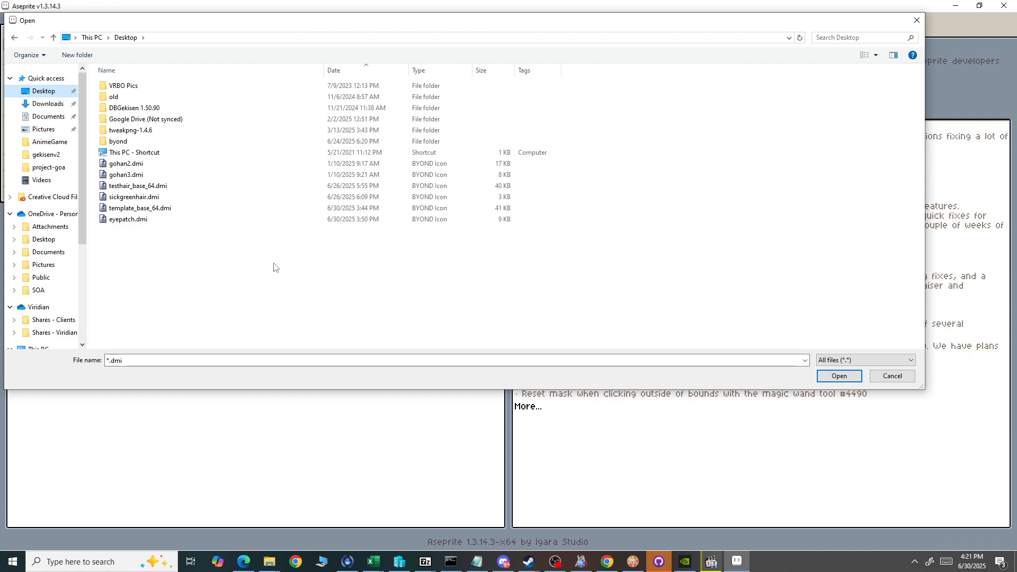
Switch to Discord and download template_base_64.dmi from the DMI to Aseprite channel, saving it to the Downloads folder.
{"action": "mouse_move", "coordinate": [502, 560]}
{"action": "left_click", "coordinate": [503, 500]}
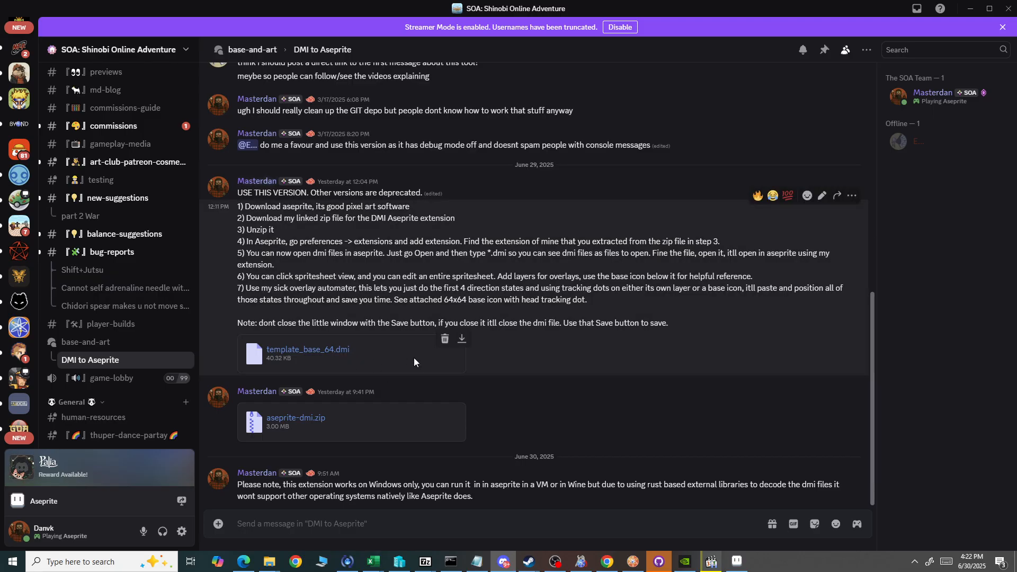
{"action": "left_click", "coordinate": [462, 340]}
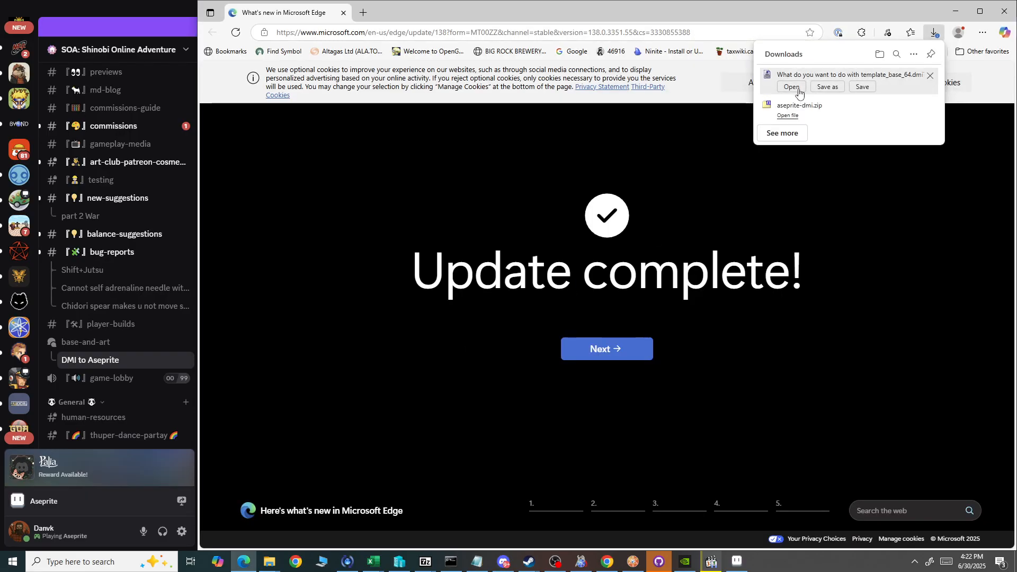
{"action": "left_click", "coordinate": [862, 88]}
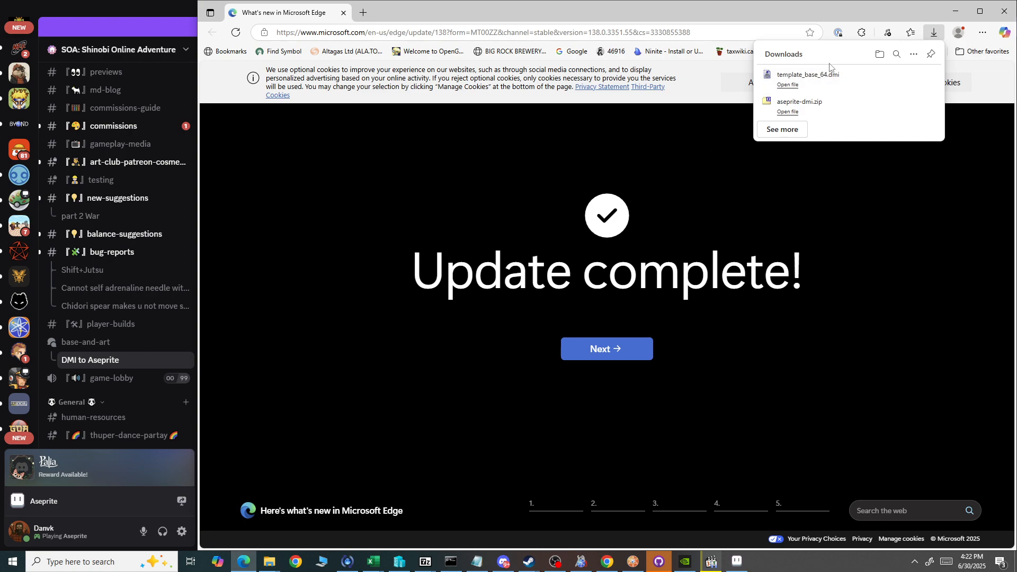
{"action": "left_click", "coordinate": [955, 11]}
Return to Aseprite and open template_base_64.dmi from the Downloads folder.
{"action": "left_click", "coordinate": [747, 562]}
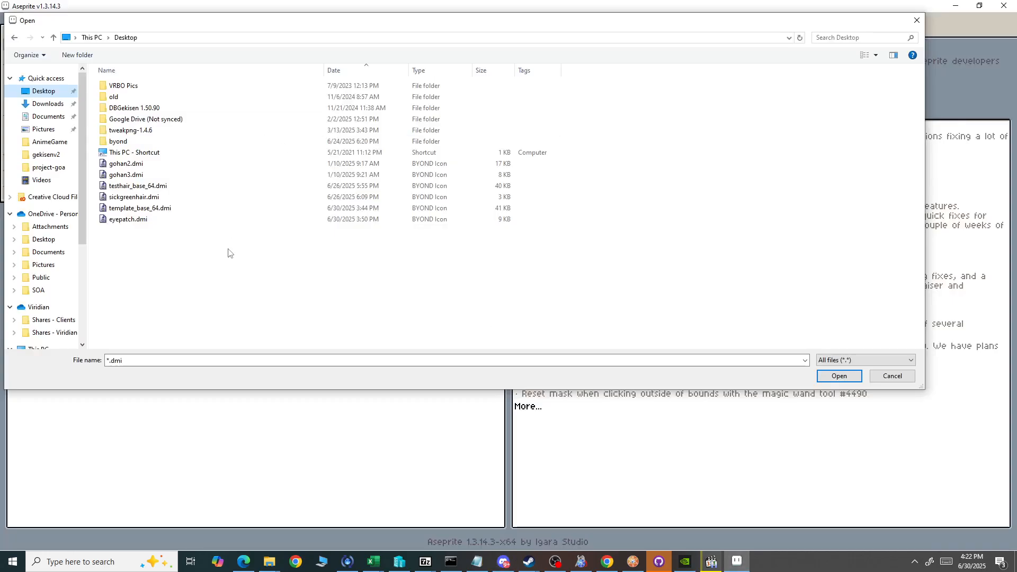
{"action": "left_click", "coordinate": [58, 106]}
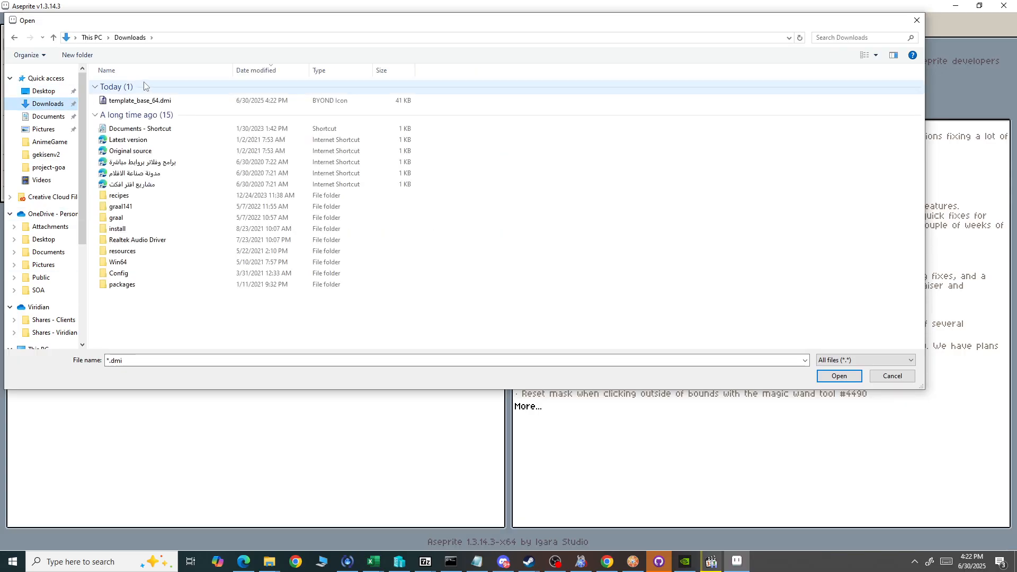
{"action": "left_click", "coordinate": [148, 102]}
{"action": "double_click", "coordinate": [148, 102]}
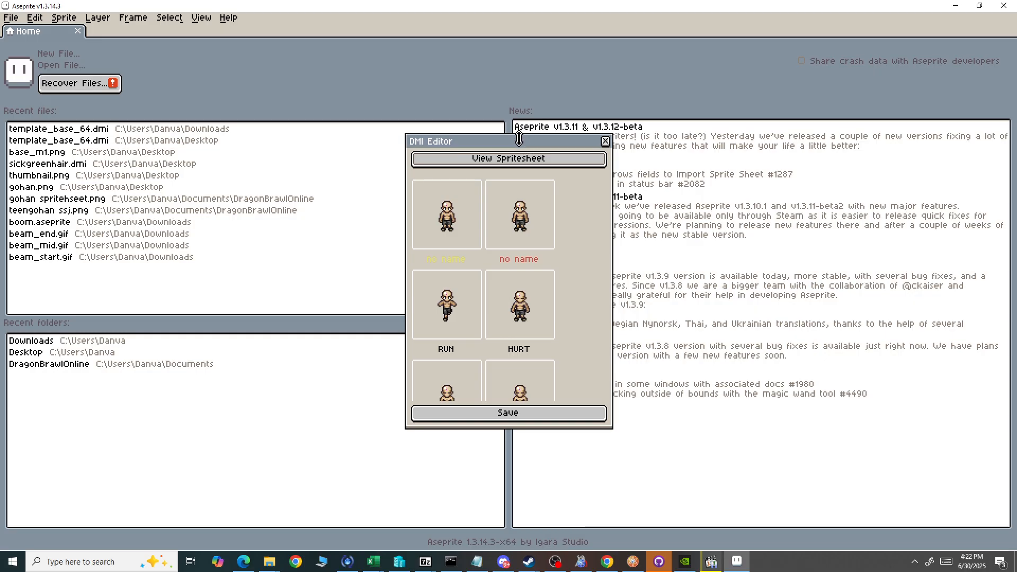
Enlarge the DMI Editor window to show all the icon states, and open the PUNCHA-1 state.
{"action": "left_click_drag", "start_coordinate": [519, 139], "coordinate": [573, 41]}
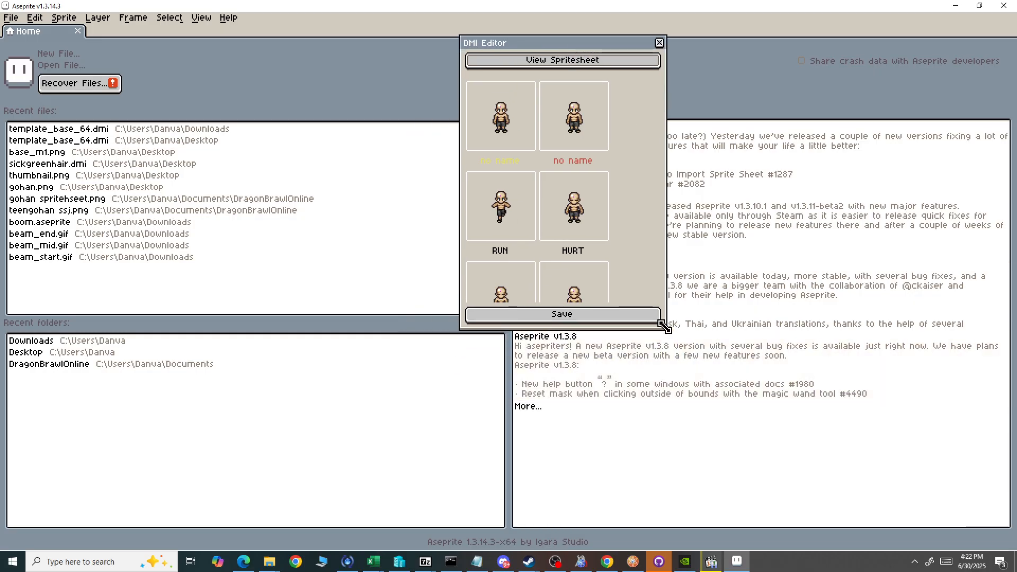
{"action": "left_click_drag", "start_coordinate": [667, 337], "coordinate": [967, 470]}
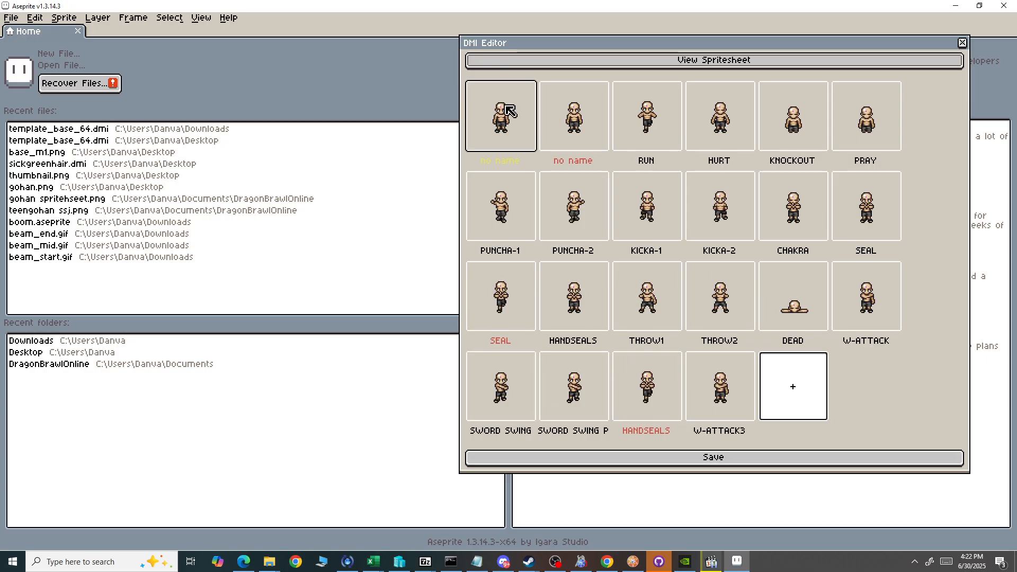
{"action": "left_click", "coordinate": [497, 222]}
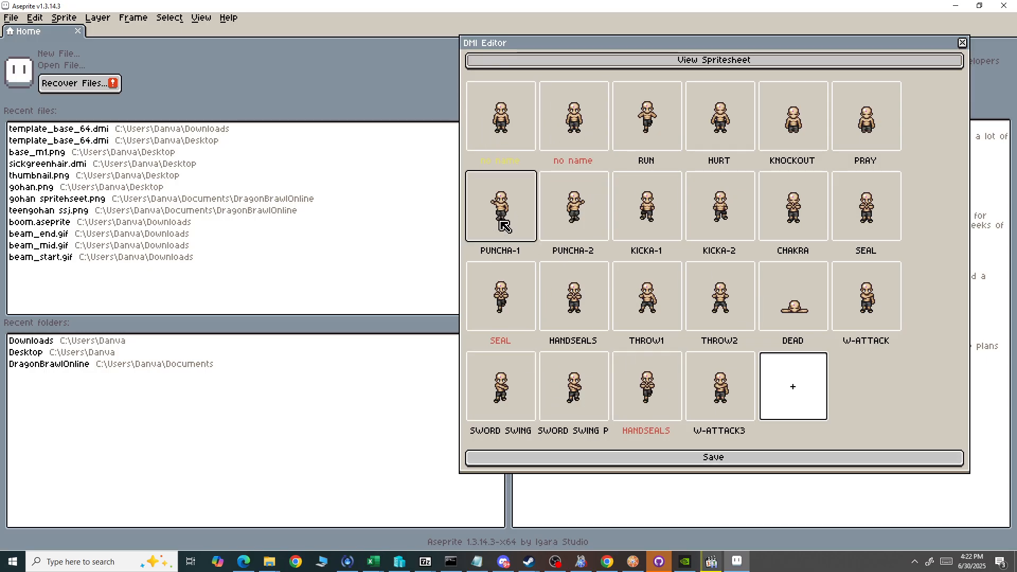
Move the DMI Editor aside and narrow it to uncover the PUNCHA-1 sprite, and check its two frames.
{"action": "left_click_drag", "start_coordinate": [687, 48], "coordinate": [230, 42]}
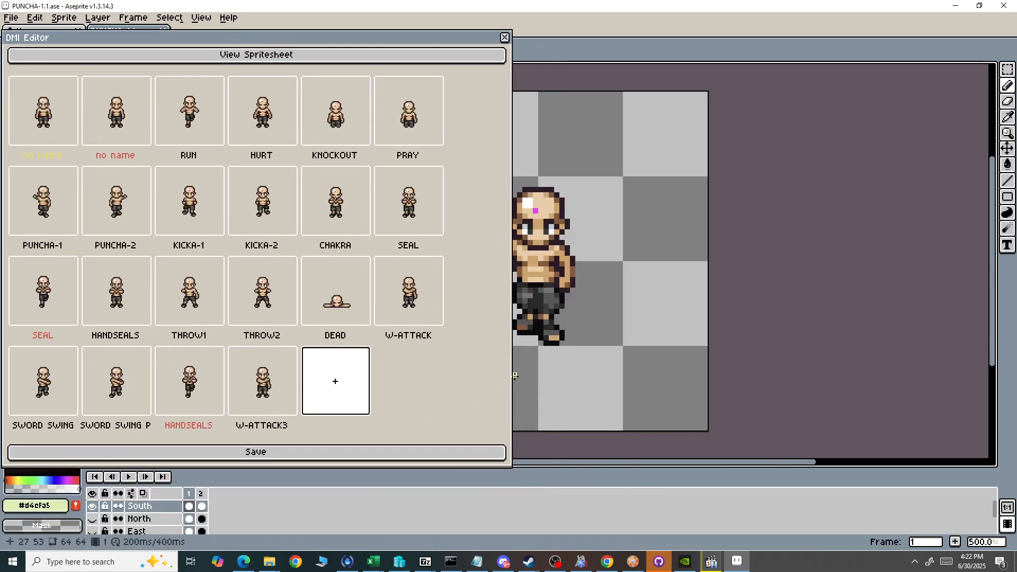
{"action": "left_click_drag", "start_coordinate": [511, 374], "coordinate": [168, 347]}
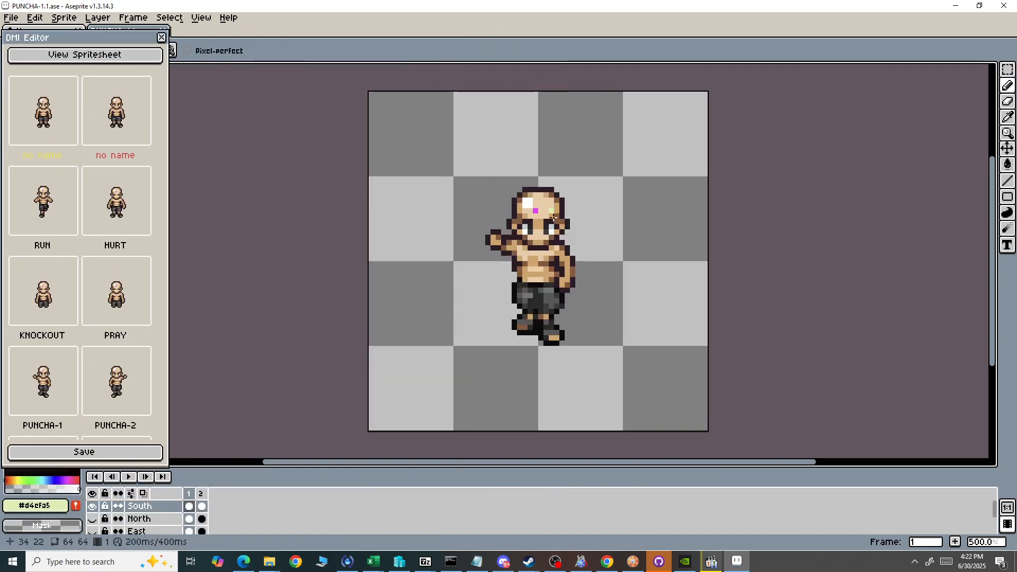
{"action": "left_click", "coordinate": [201, 505]}
{"action": "left_click", "coordinate": [189, 499]}
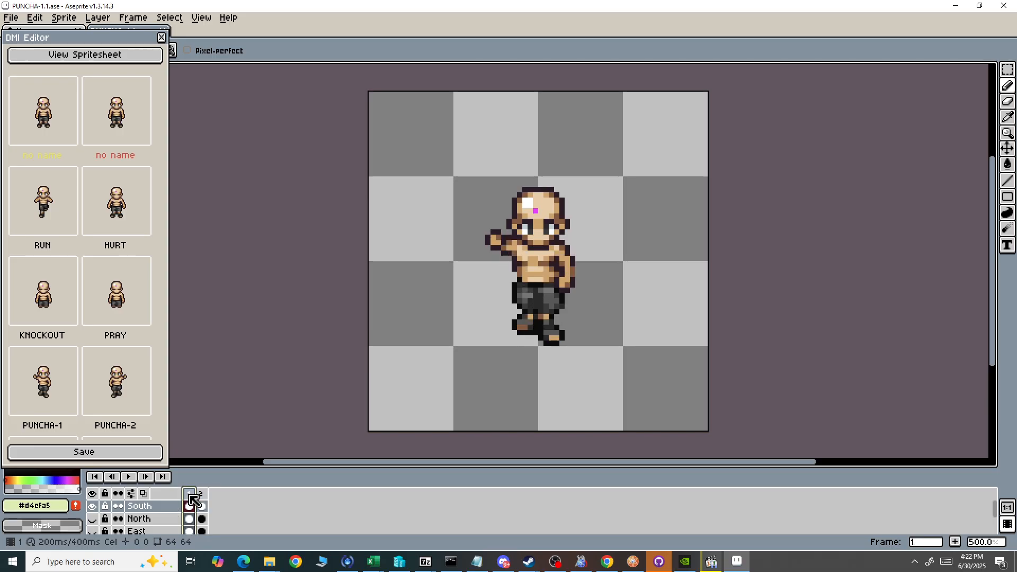
Toggle the visibility of the South, North and East layers to view each direction, ending with only South shown.
{"action": "left_click", "coordinate": [93, 506]}
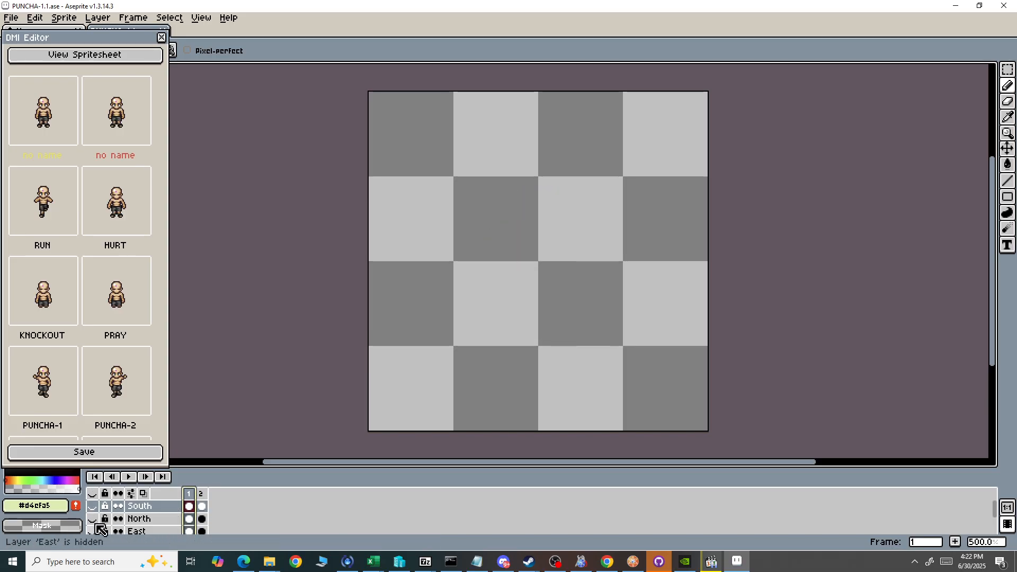
{"action": "left_click", "coordinate": [93, 520]}
{"action": "left_click", "coordinate": [94, 520]}
{"action": "left_click", "coordinate": [94, 531]}
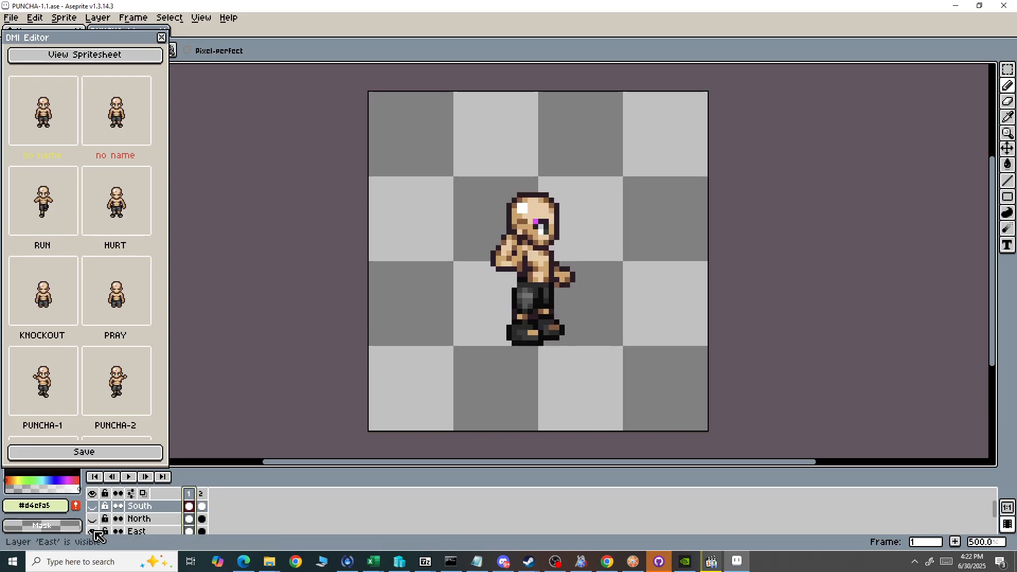
{"action": "left_click", "coordinate": [94, 532]}
{"action": "left_click", "coordinate": [94, 506]}
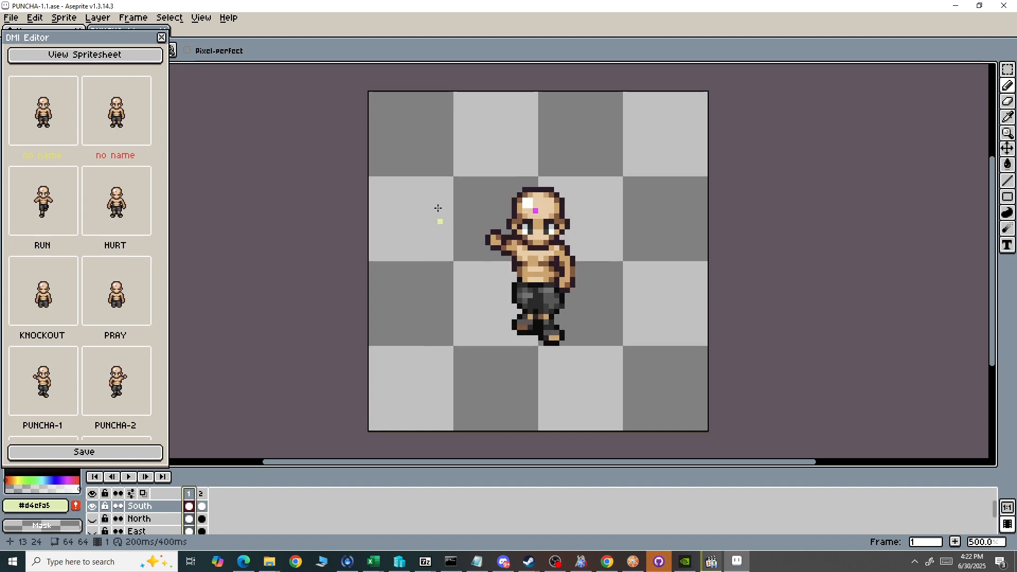
Switch the DMI Editor to the spritesheet view, and move and shrink its window clear of the sprites.
{"action": "left_click_drag", "start_coordinate": [84, 37], "coordinate": [181, 41]}
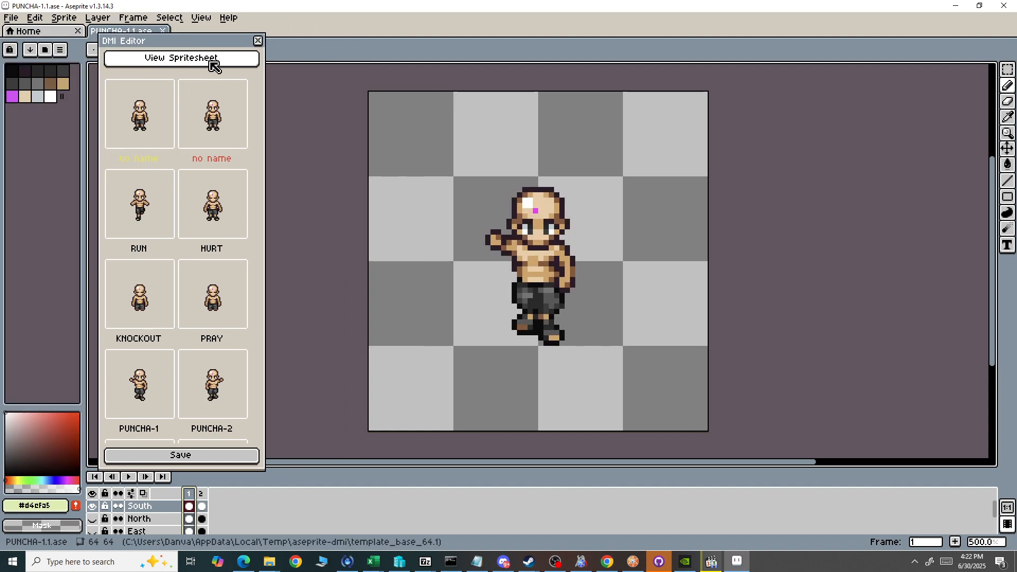
{"action": "left_click", "coordinate": [198, 64]}
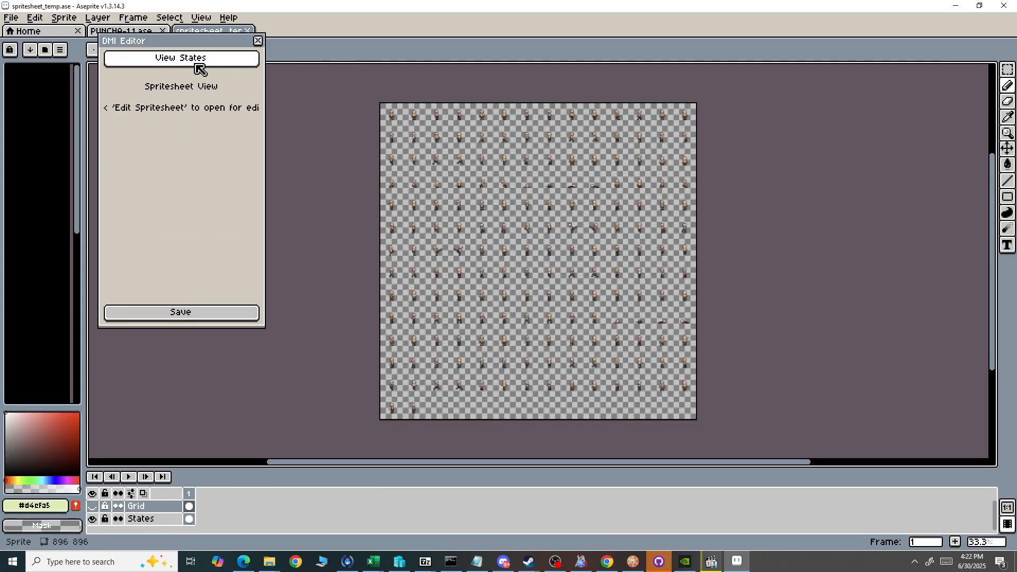
{"action": "scroll", "coordinate": [394, 90], "scroll_direction": "up", "scroll_amount": 4}
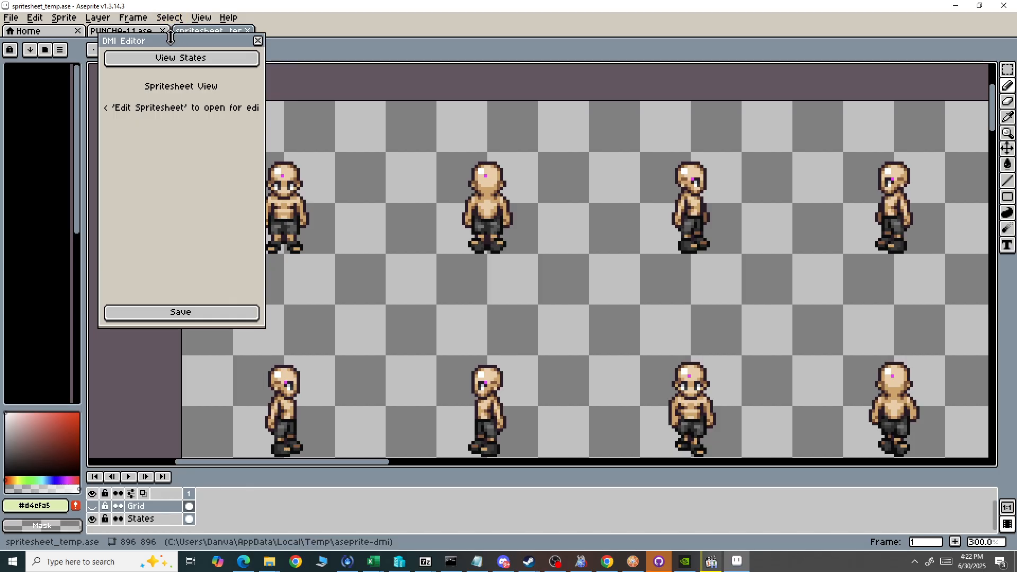
{"action": "left_click_drag", "start_coordinate": [171, 42], "coordinate": [101, 310]}
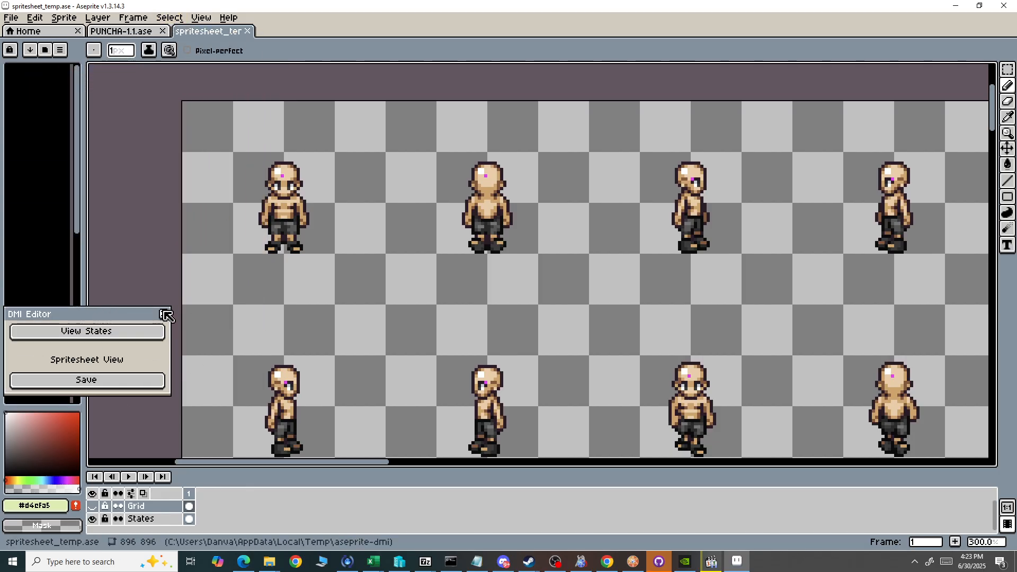
{"action": "left_click", "coordinate": [137, 386]}
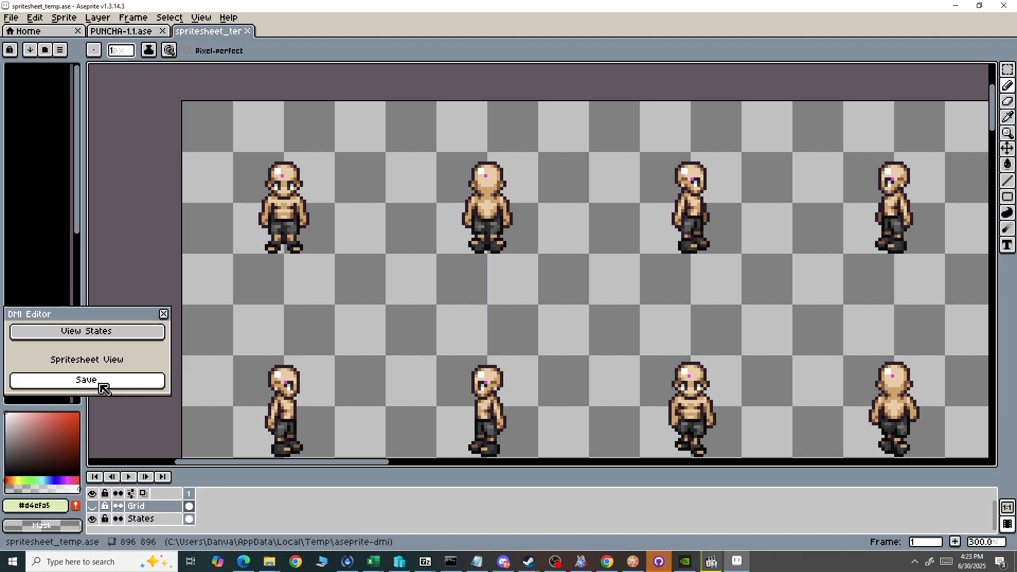
{"action": "left_click", "coordinate": [104, 383]}
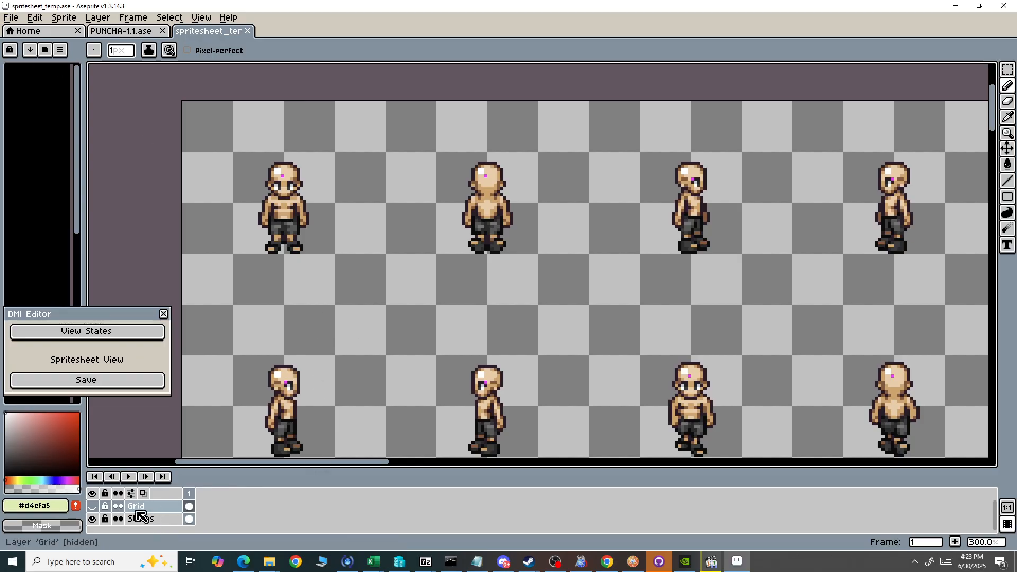
Show the Grid layer briefly to see the cell divisions, and hide it again.
{"action": "left_click", "coordinate": [93, 507]}
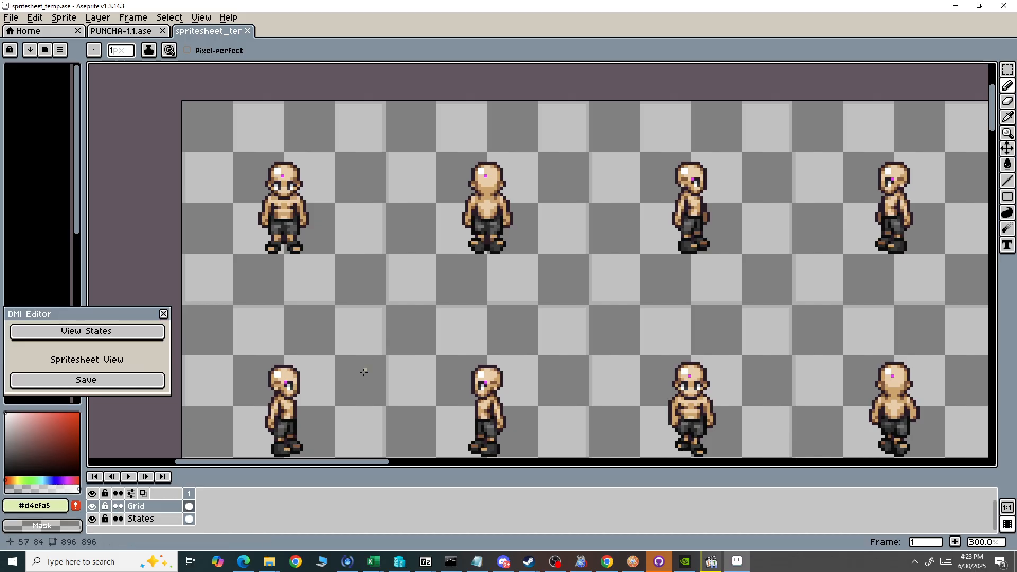
{"action": "left_click", "coordinate": [93, 505]}
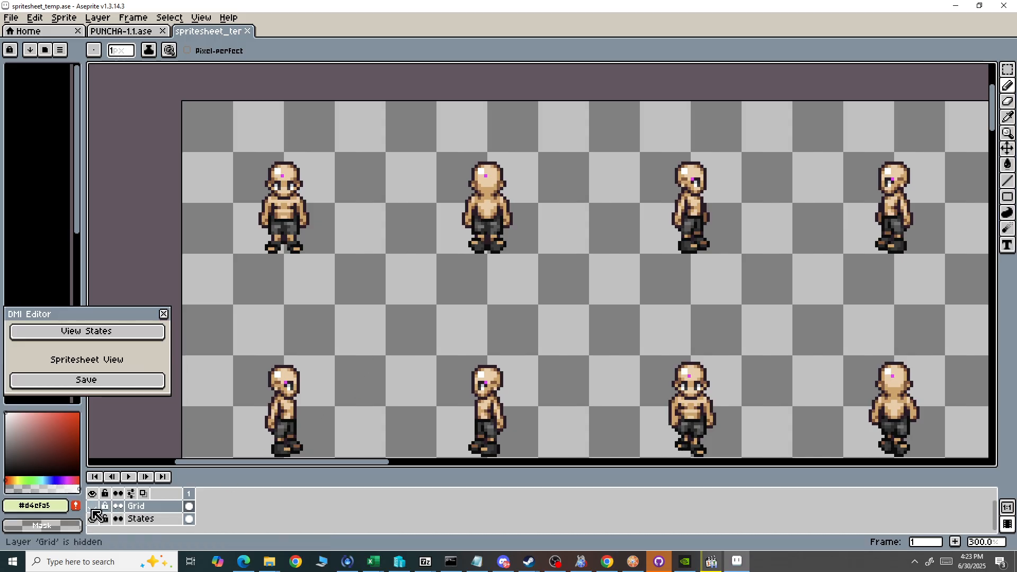
Add a new layer above States and name it Overlay.
{"action": "right_click", "coordinate": [164, 522]}
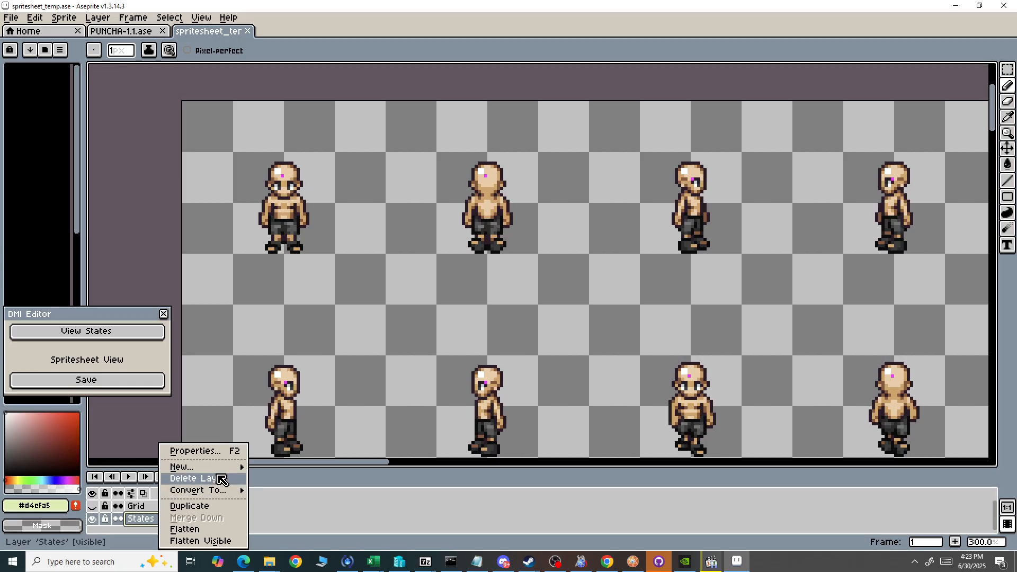
{"action": "mouse_move", "coordinate": [185, 466]}
{"action": "left_click", "coordinate": [285, 474]}
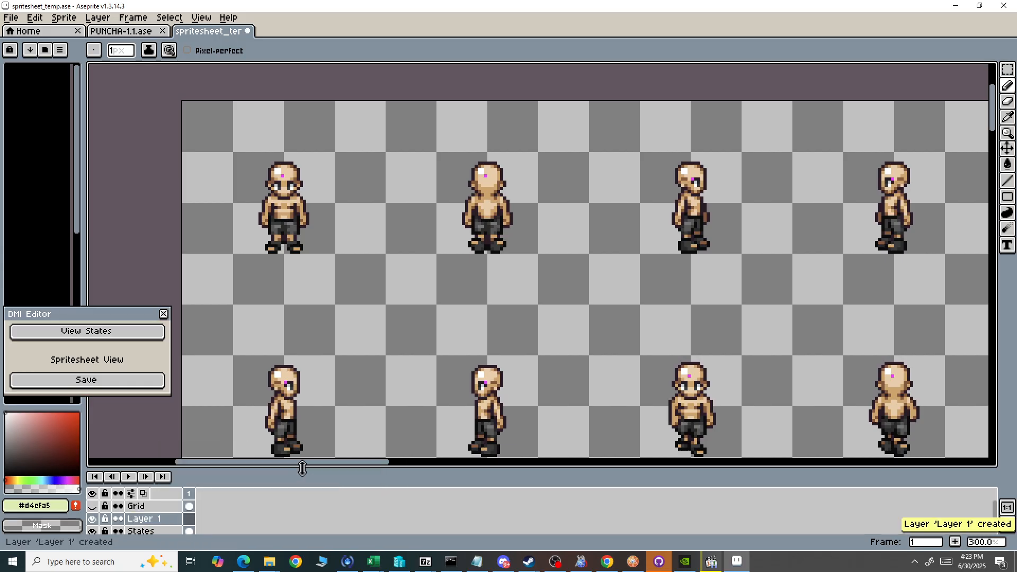
{"action": "double_click", "coordinate": [179, 519]}
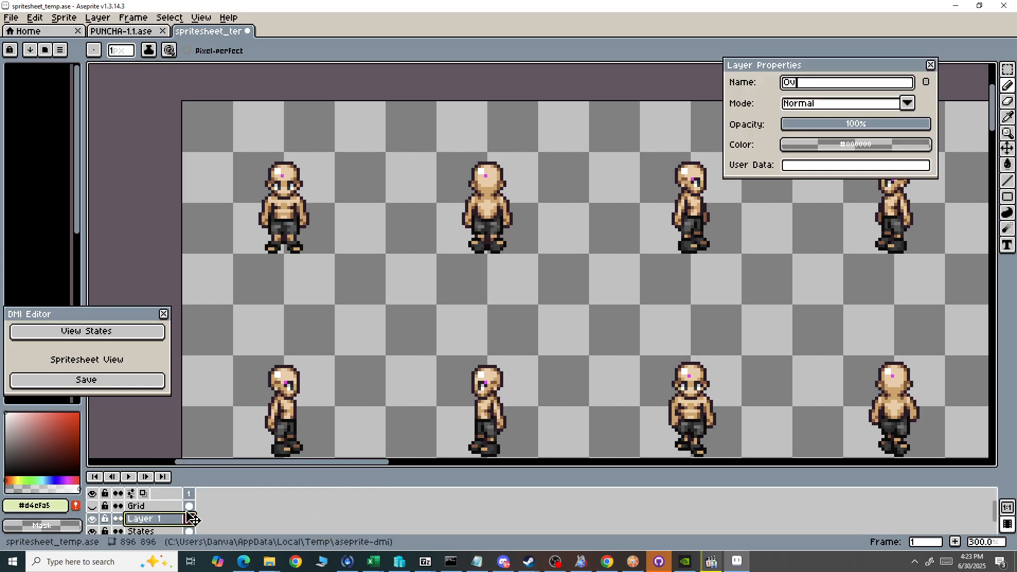
{"action": "type", "text": "Overlay"}
{"action": "key", "text": "Return"}
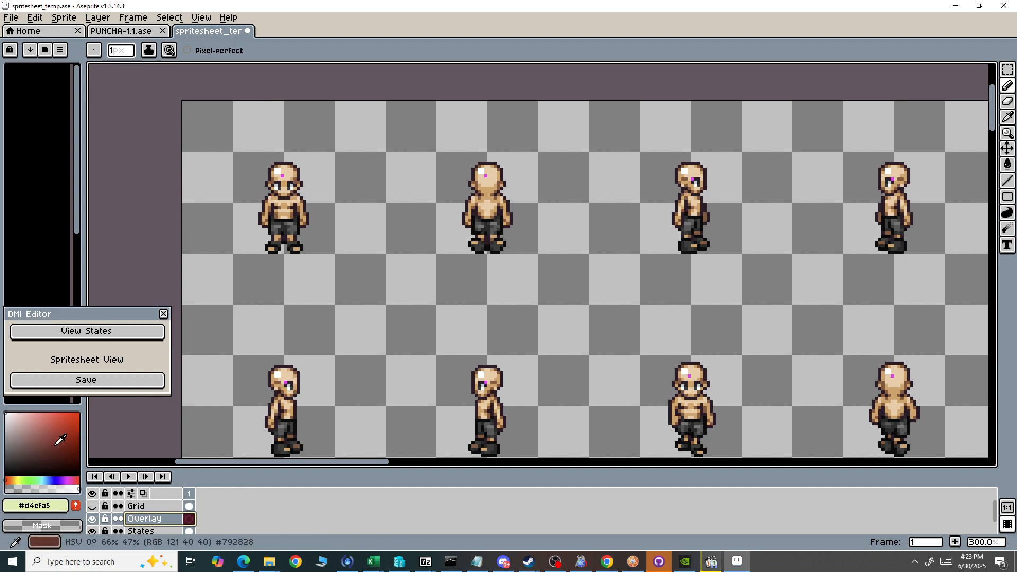
Pick a near-black gray (15% brightness) and draw sunglasses over the first front-facing sprite's eyes on the Overlay layer.
{"action": "left_click", "coordinate": [12, 461]}
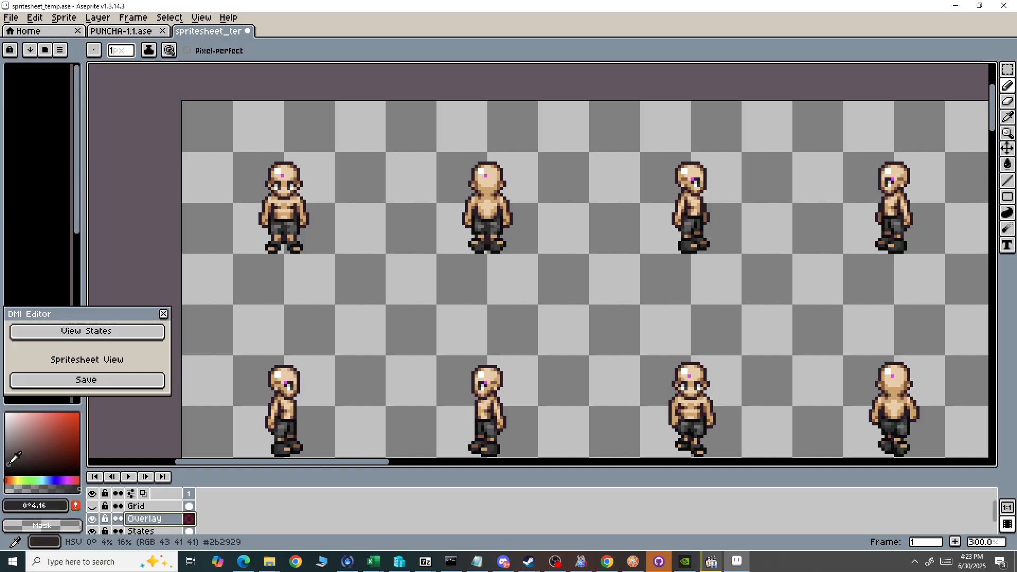
{"action": "left_click_drag", "start_coordinate": [14, 458], "coordinate": [10, 461]}
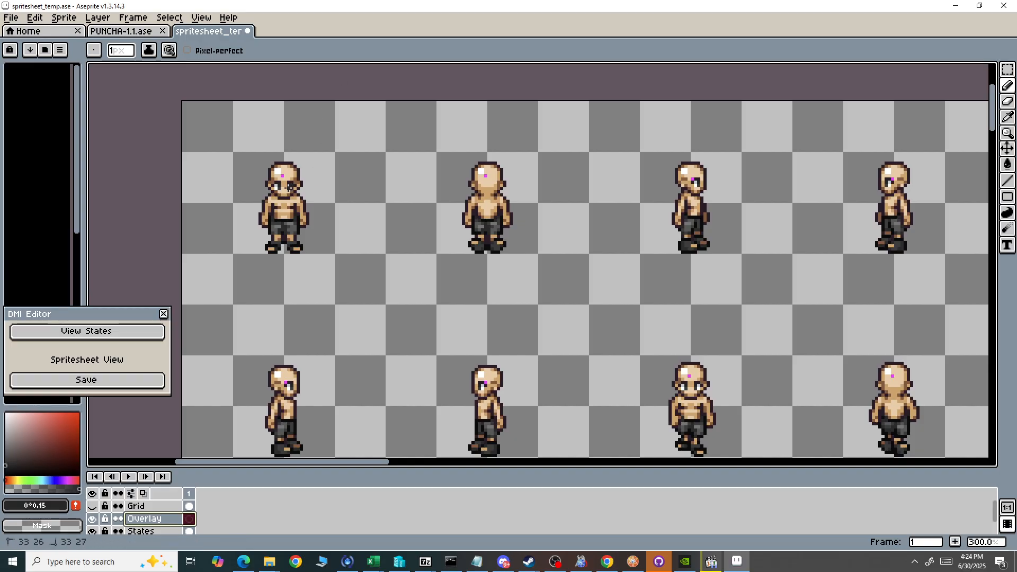
{"action": "left_click_drag", "start_coordinate": [288, 187], "coordinate": [288, 188]}
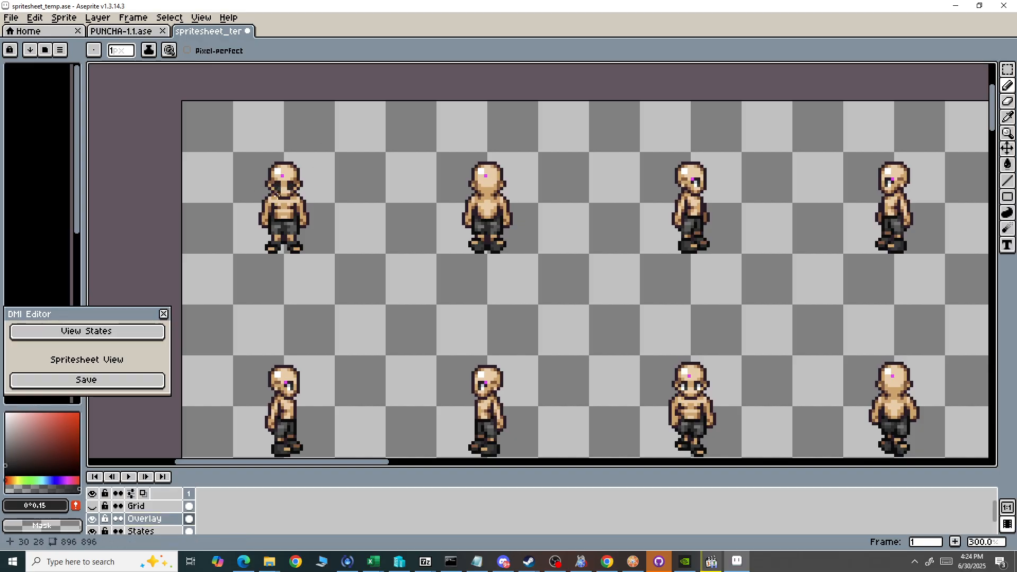
{"action": "scroll", "coordinate": [286, 196], "scroll_direction": "up", "scroll_amount": 2}
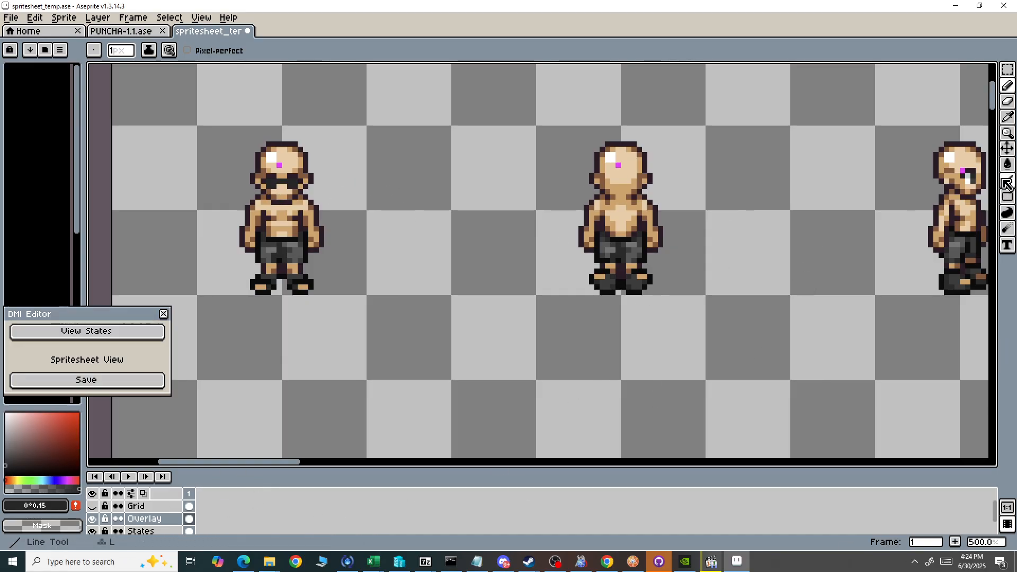
Paint matching dark sunglasses over the eyes of the first east-facing and west-facing sprites in the top row.
{"action": "left_click", "coordinate": [969, 178]}
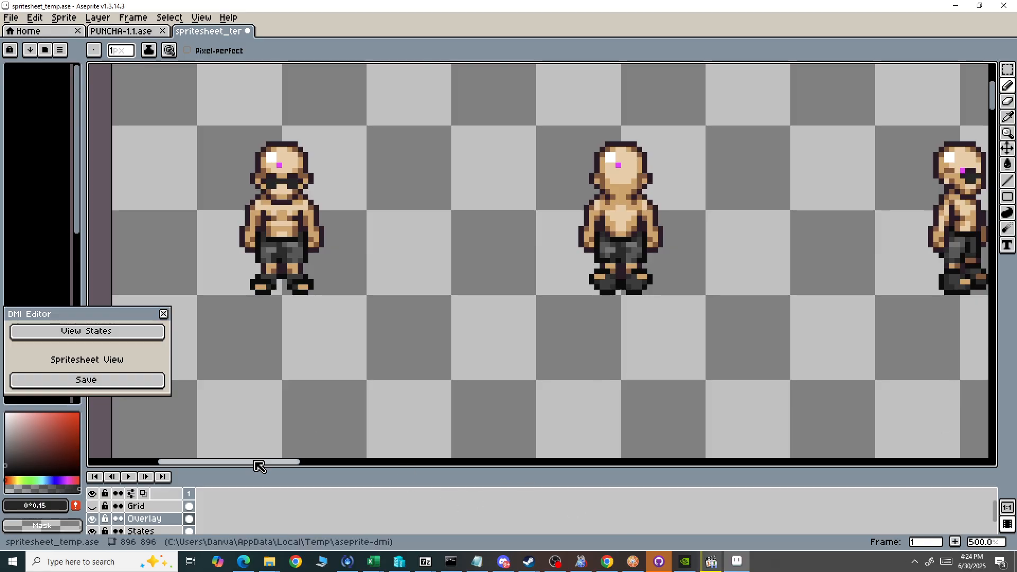
{"action": "left_click_drag", "start_coordinate": [256, 463], "coordinate": [362, 475]}
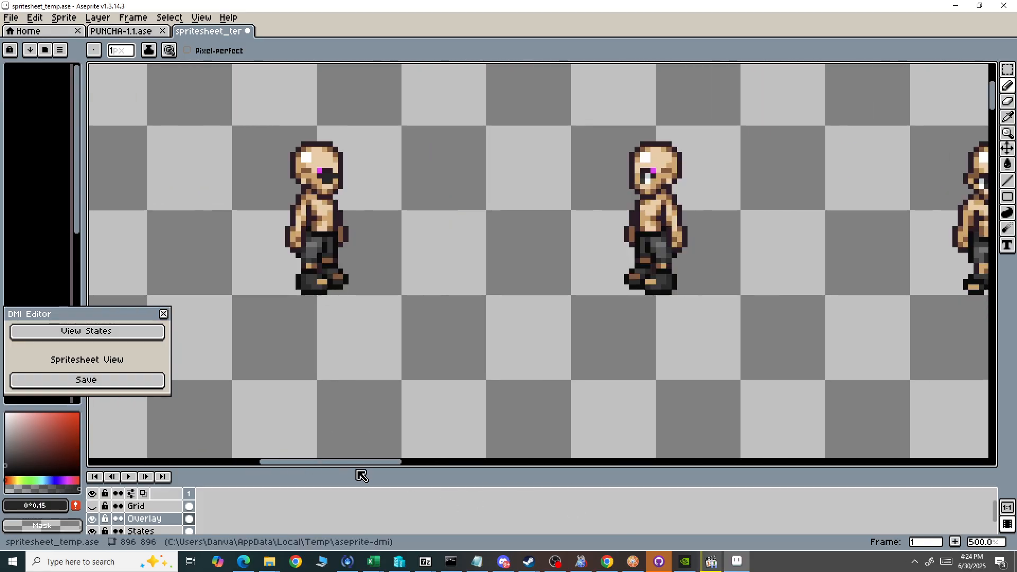
{"action": "left_click", "coordinate": [651, 178]}
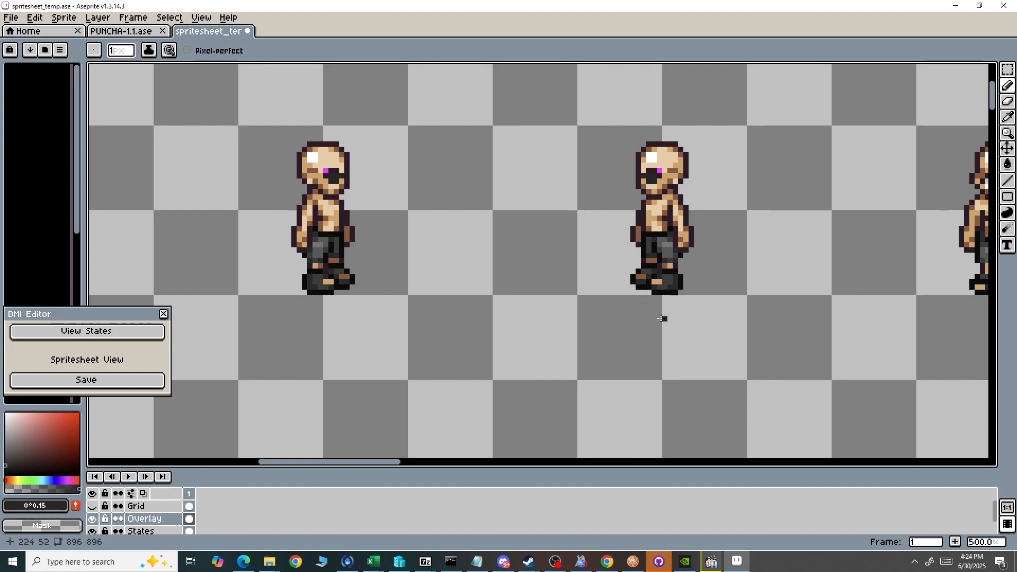
Hide the States layer to inspect the sunglasses on the Overlay layer alone, and show it again.
{"action": "left_click_drag", "start_coordinate": [325, 466], "coordinate": [221, 477]}
{"action": "scroll", "coordinate": [147, 511], "scroll_direction": "down", "scroll_amount": 1}
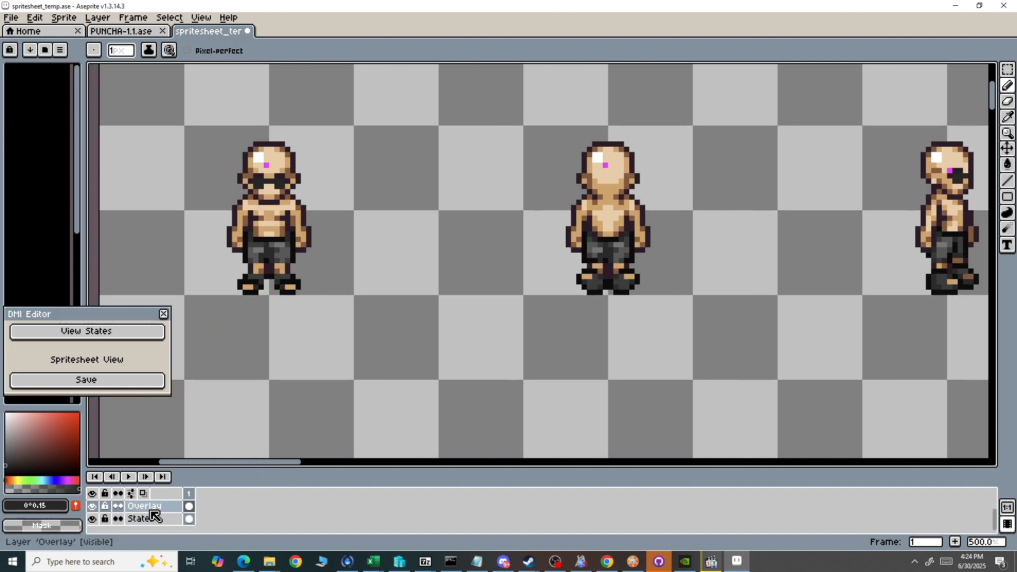
{"action": "left_click", "coordinate": [94, 519]}
{"action": "left_click", "coordinate": [93, 520]}
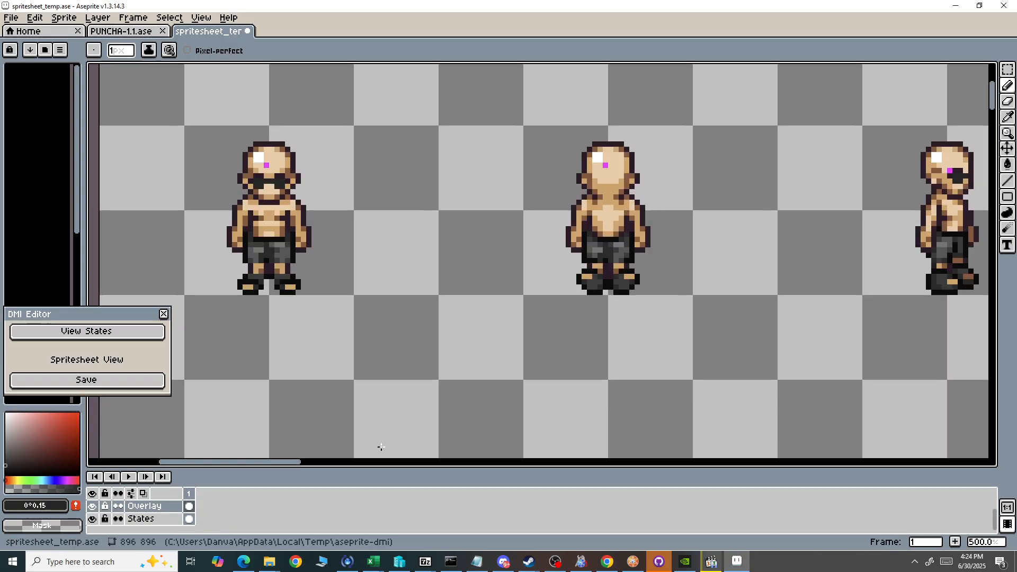
Select the States layer and open the DMI Editor's Tracking Points Manager clear of the first sprite.
{"action": "scroll", "coordinate": [471, 264], "scroll_direction": "down", "scroll_amount": 1}
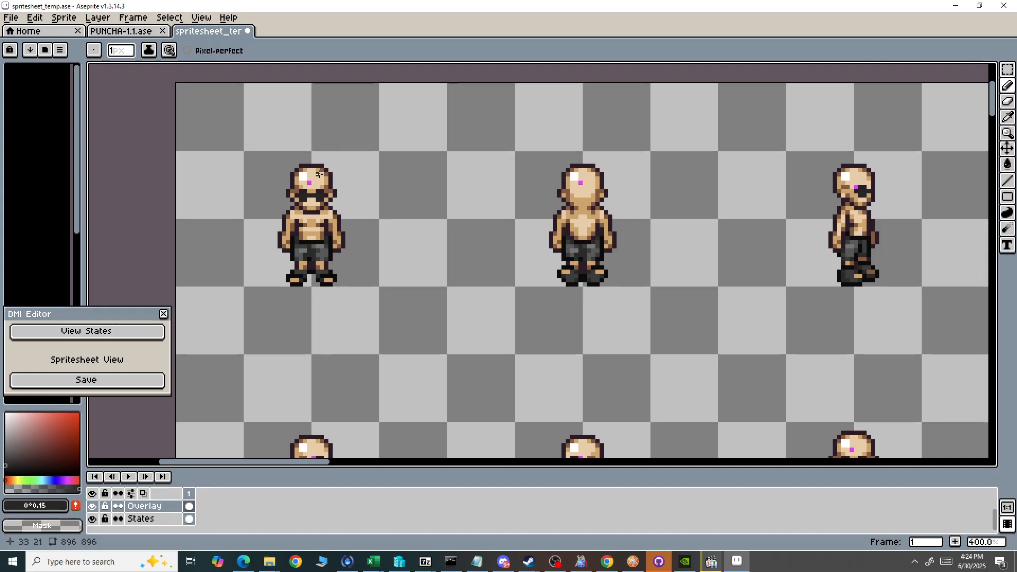
{"action": "scroll", "coordinate": [319, 180], "scroll_direction": "up", "scroll_amount": 1}
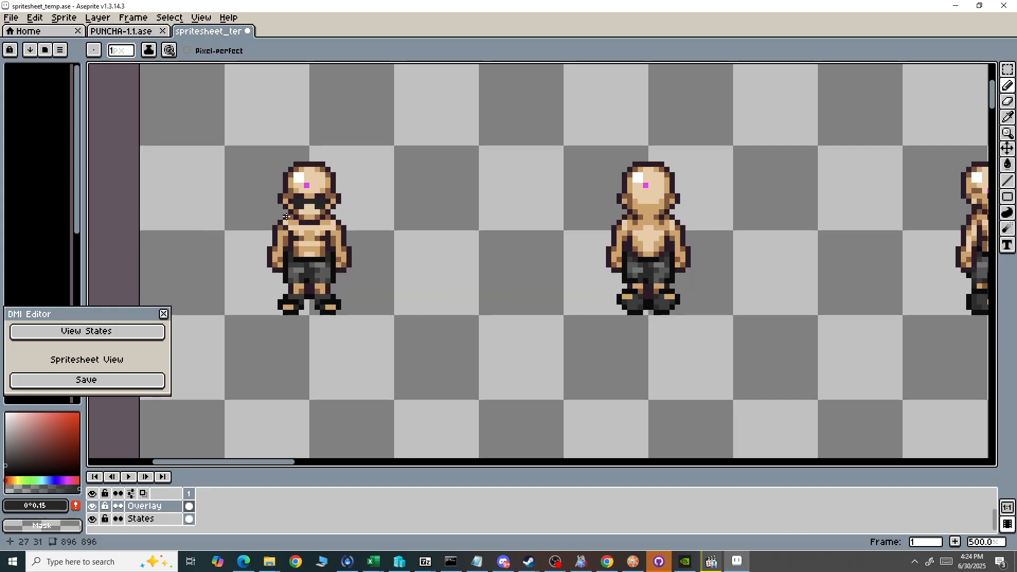
{"action": "left_click", "coordinate": [142, 519]}
{"action": "left_click", "coordinate": [11, 18]}
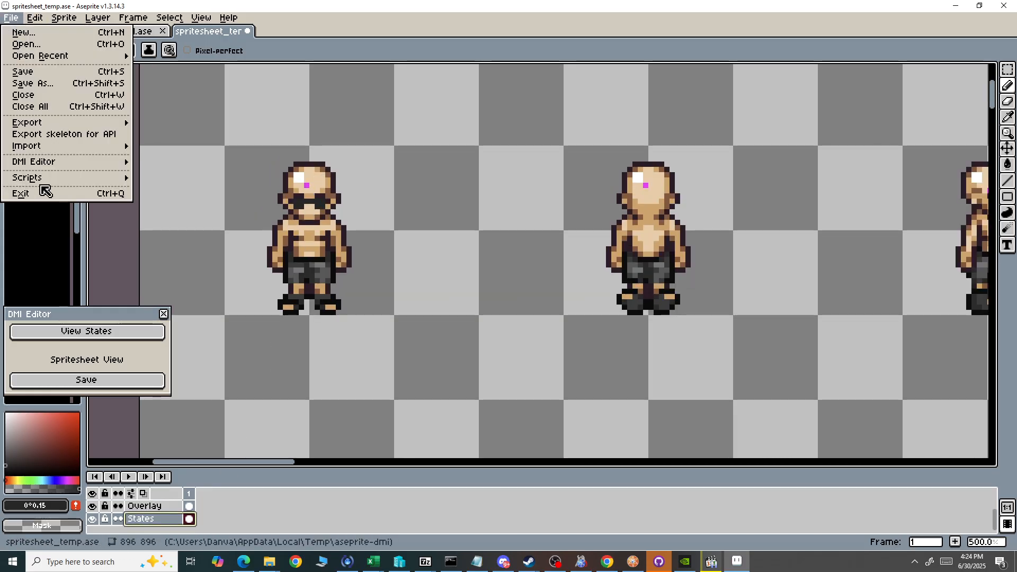
{"action": "mouse_move", "coordinate": [52, 161]}
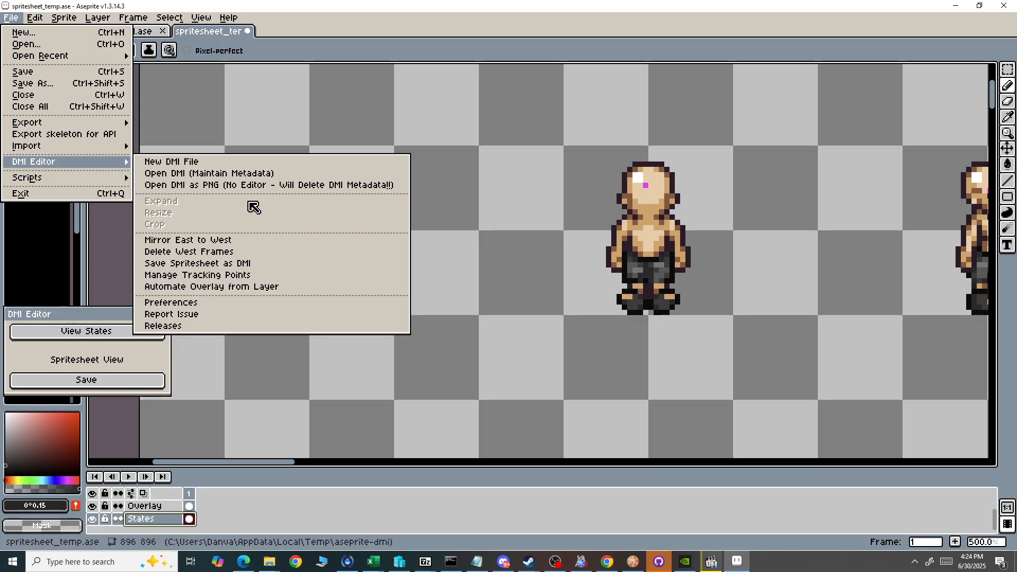
{"action": "left_click", "coordinate": [202, 277]}
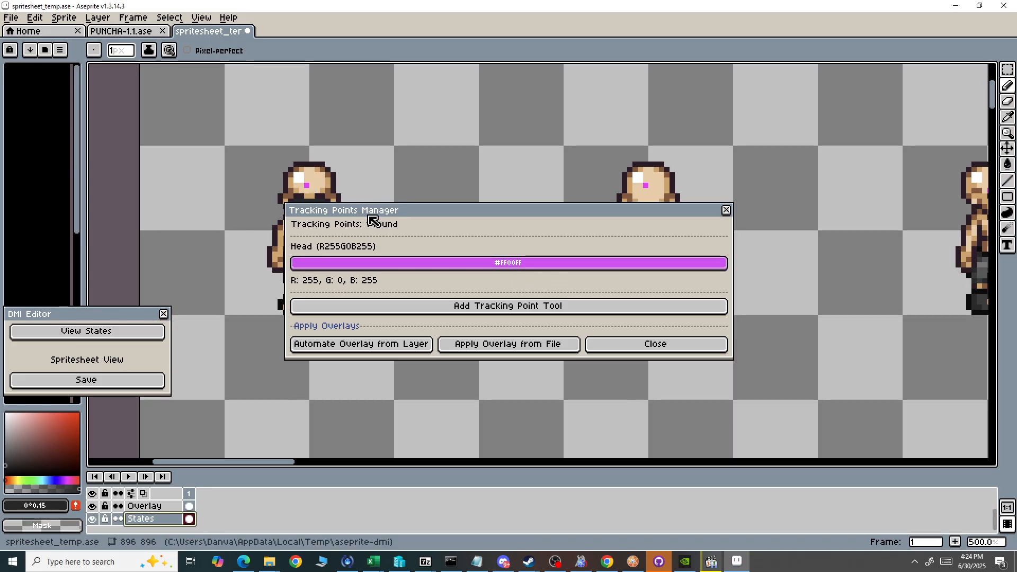
{"action": "left_click_drag", "start_coordinate": [371, 216], "coordinate": [502, 185]}
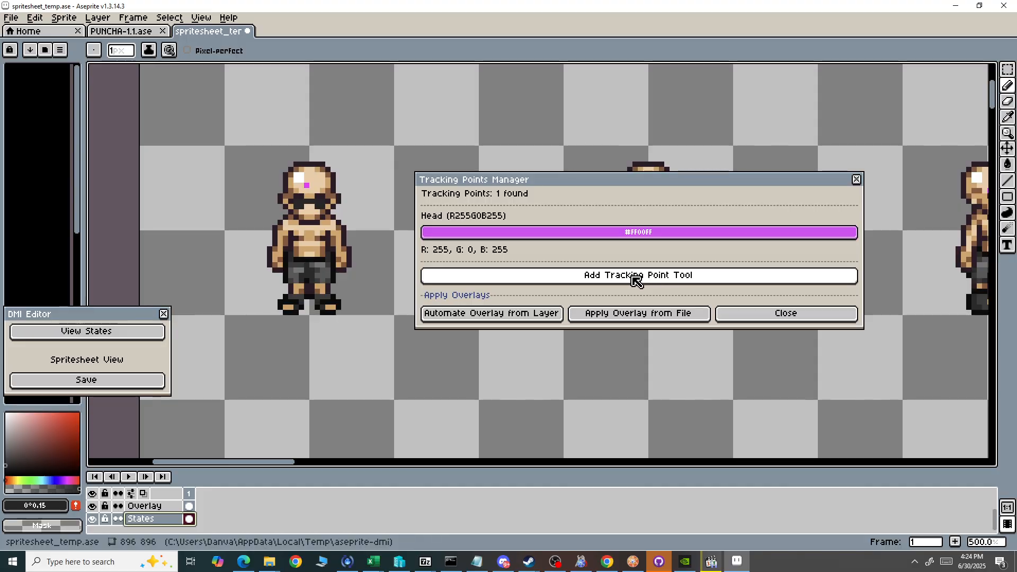
Start adding a new tracking point of the Torso type.
{"action": "left_click", "coordinate": [653, 277]}
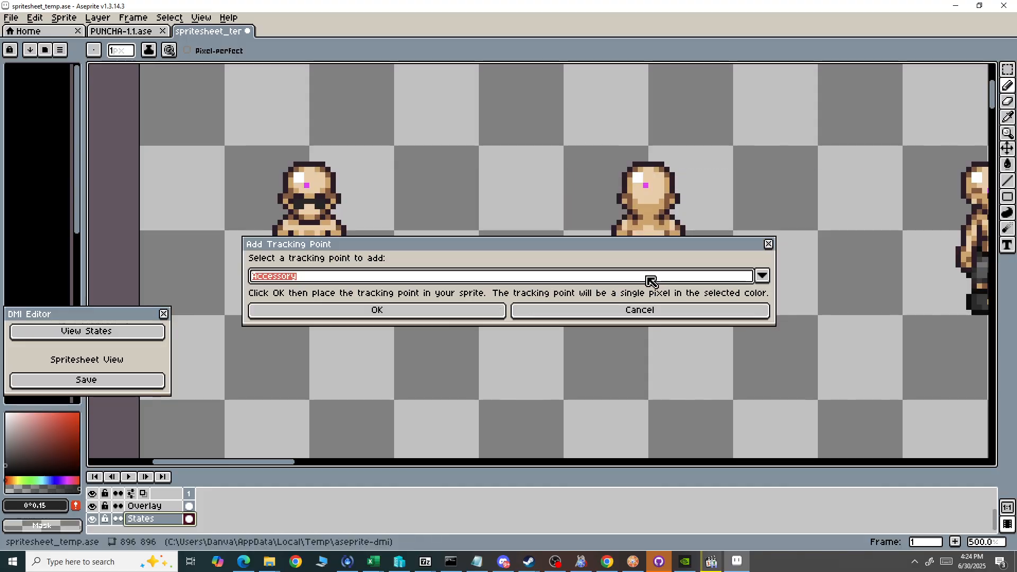
{"action": "left_click", "coordinate": [337, 277]}
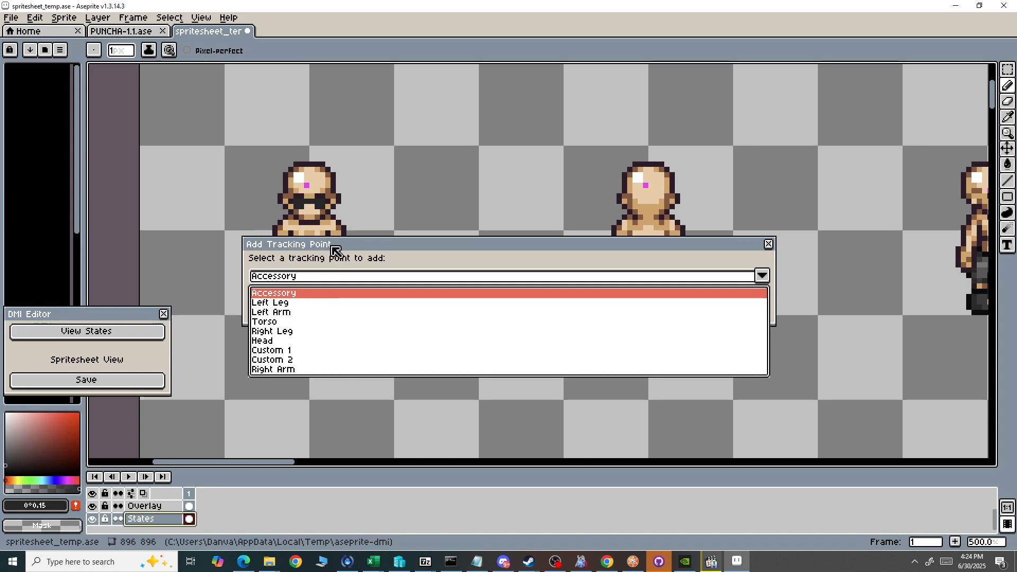
{"action": "left_click", "coordinate": [285, 322]}
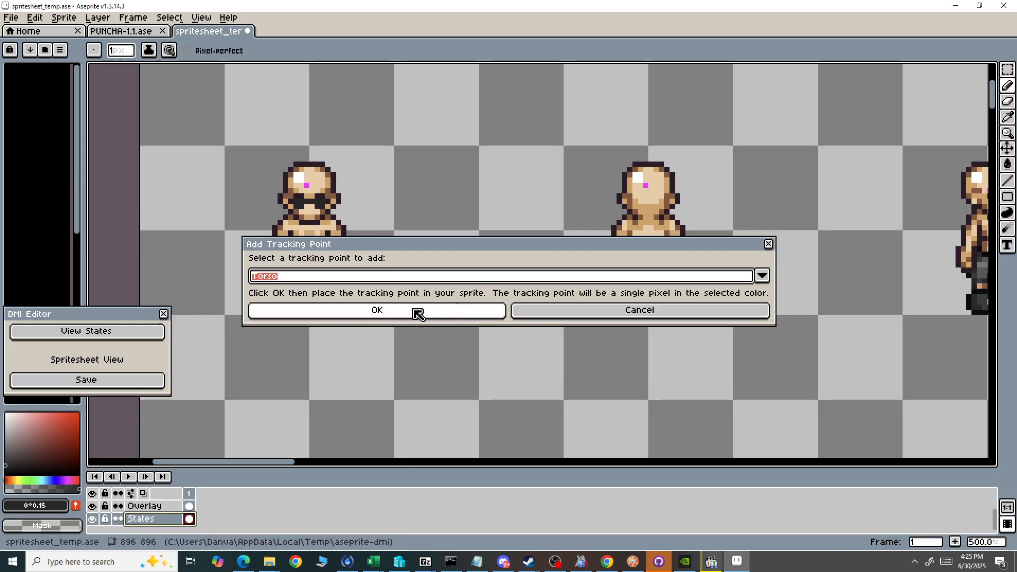
{"action": "left_click", "coordinate": [384, 310]}
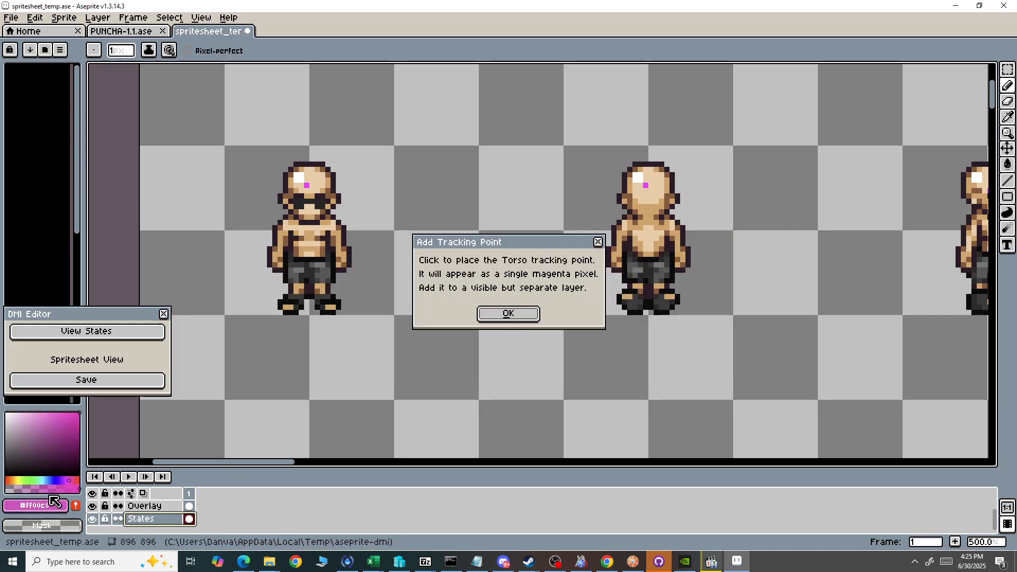
{"action": "left_click", "coordinate": [508, 314]}
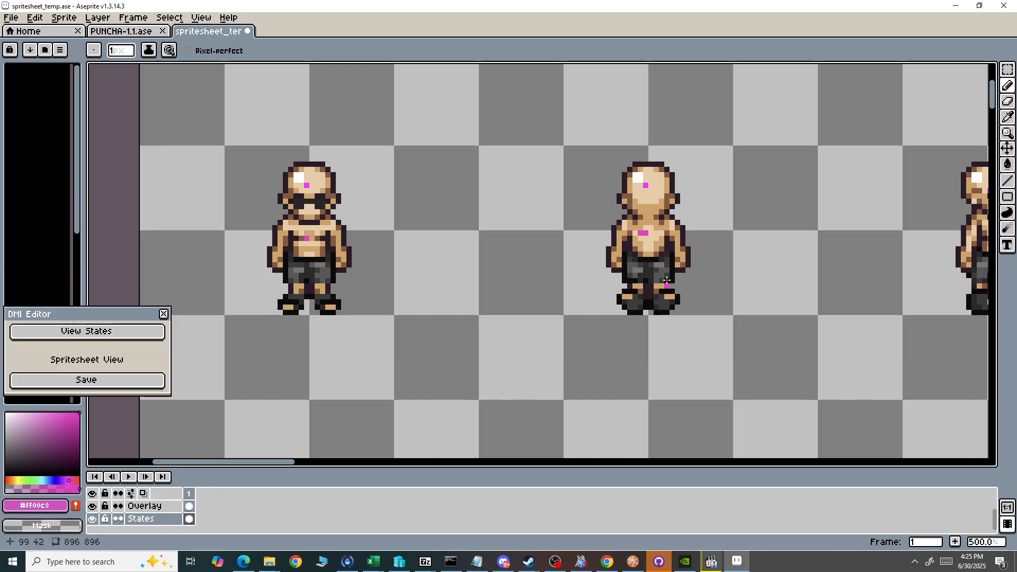
Try out Torso tracking points on the chests of the first four top-row sprites, and undo them all.
{"action": "key", "text": "ctrl+z"}
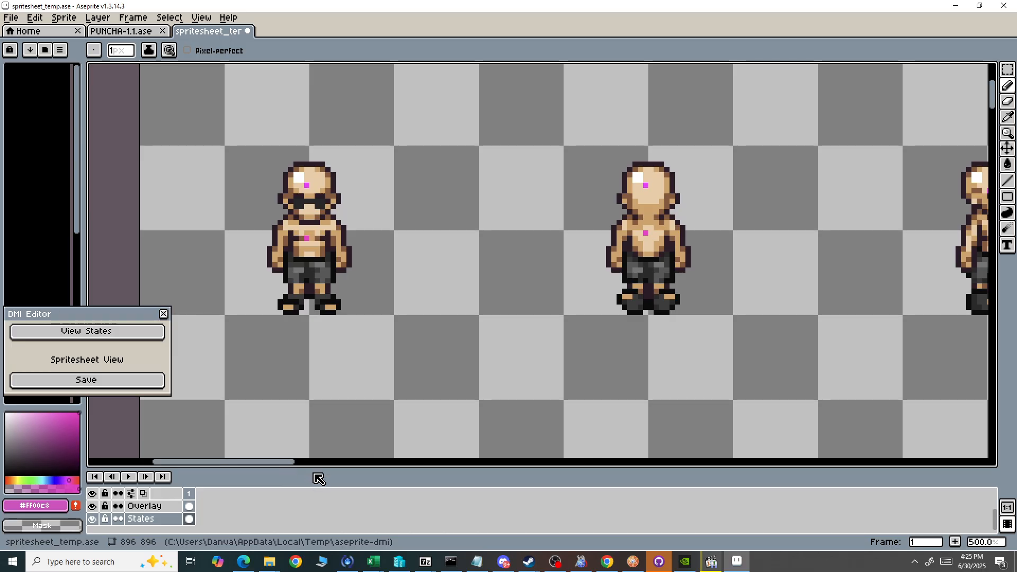
{"action": "left_click_drag", "start_coordinate": [286, 463], "coordinate": [352, 474]}
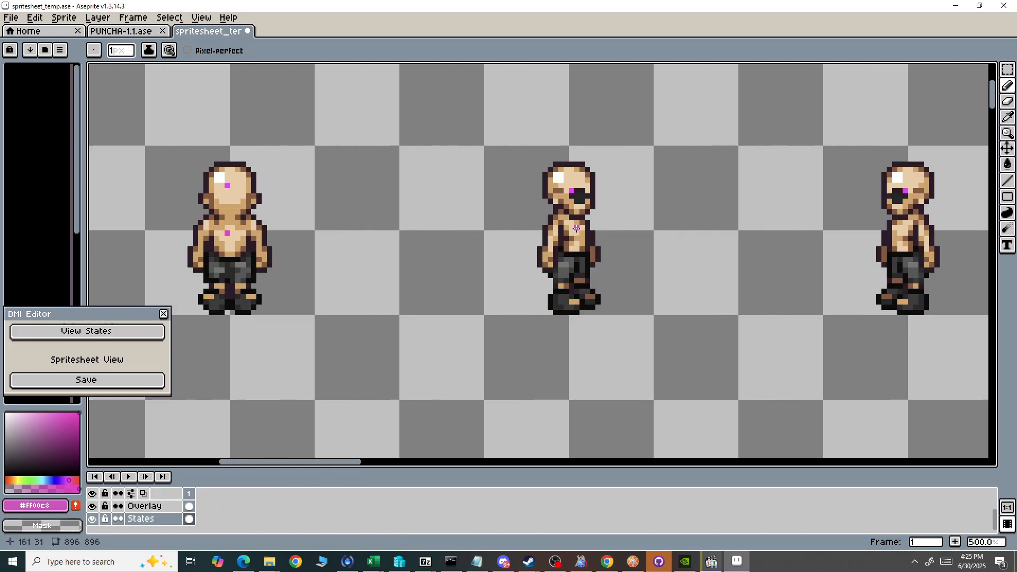
{"action": "left_click", "coordinate": [576, 228]}
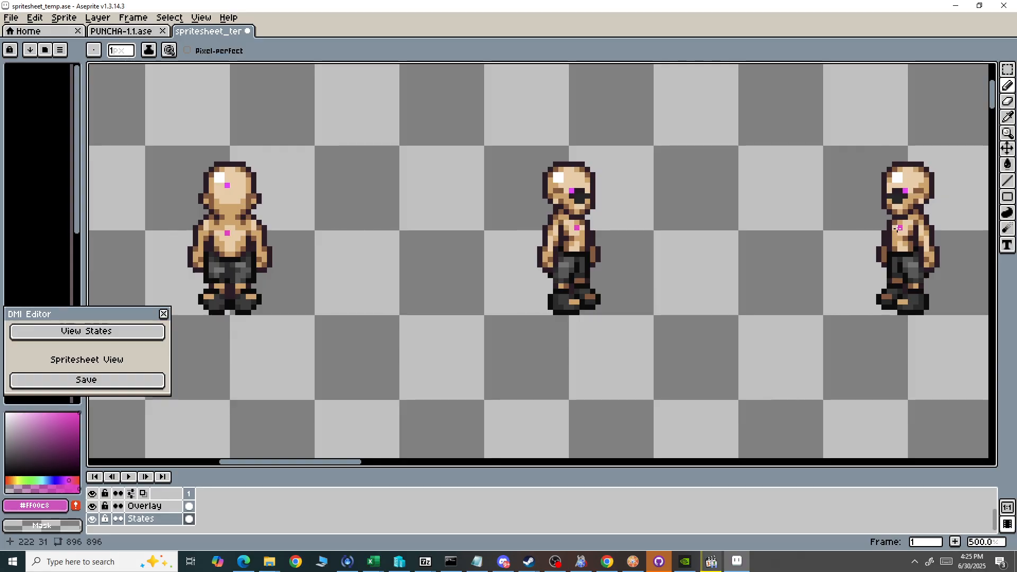
{"action": "scroll", "coordinate": [641, 296], "scroll_direction": "down", "scroll_amount": 2}
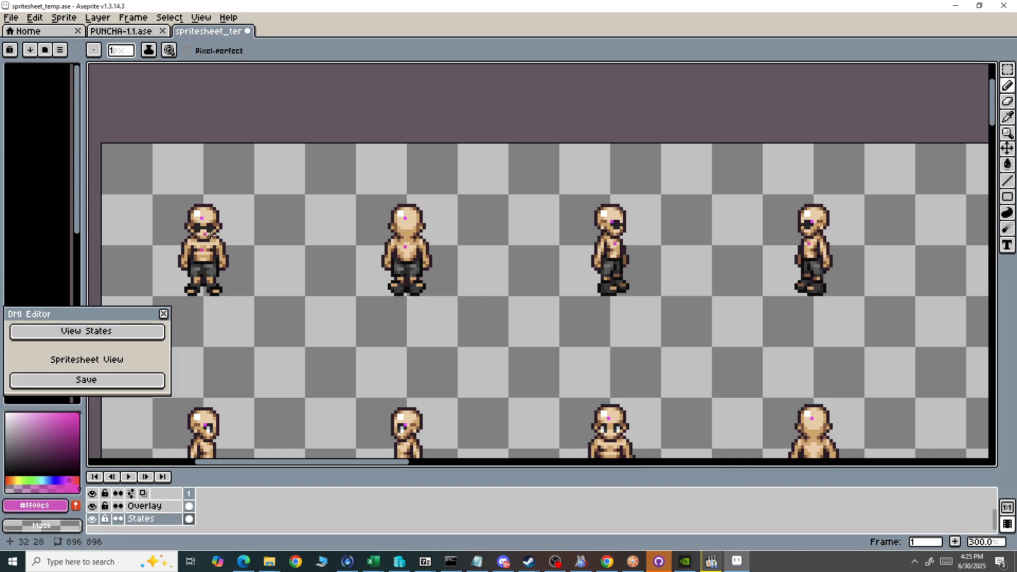
{"action": "key", "text": "ctrl+z"}
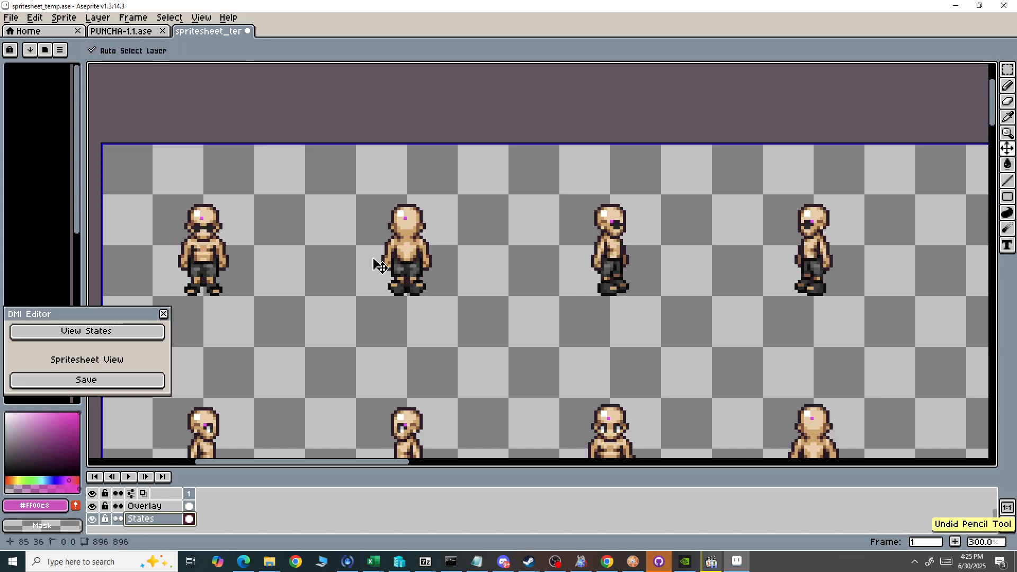
Examine the Head tracking points relative to the sunglasses on the first sprites and across the lower rows of the spritesheet.
{"action": "scroll", "coordinate": [193, 323], "scroll_direction": "up", "scroll_amount": 2}
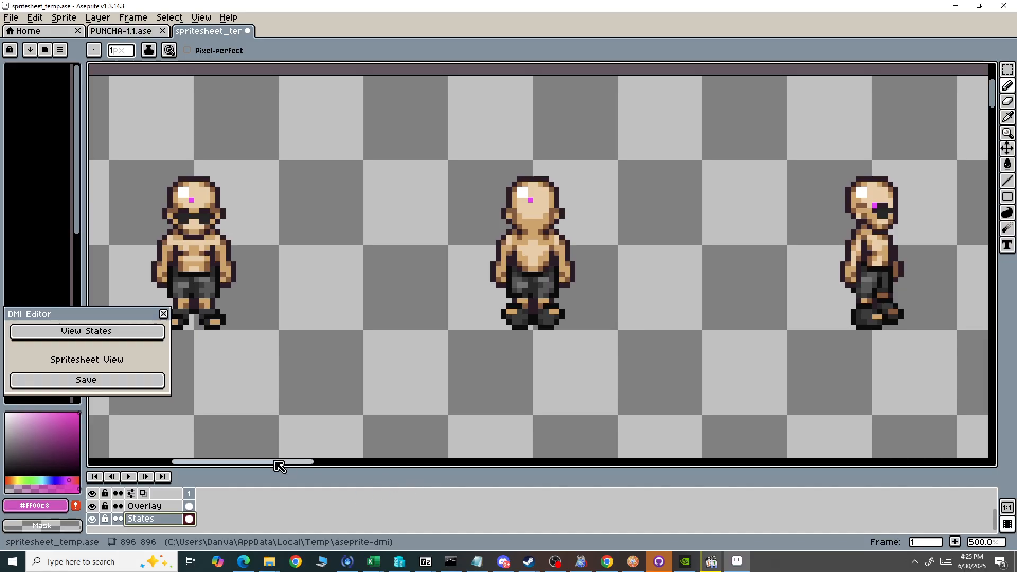
{"action": "scroll", "coordinate": [626, 226], "scroll_direction": "down", "scroll_amount": 2}
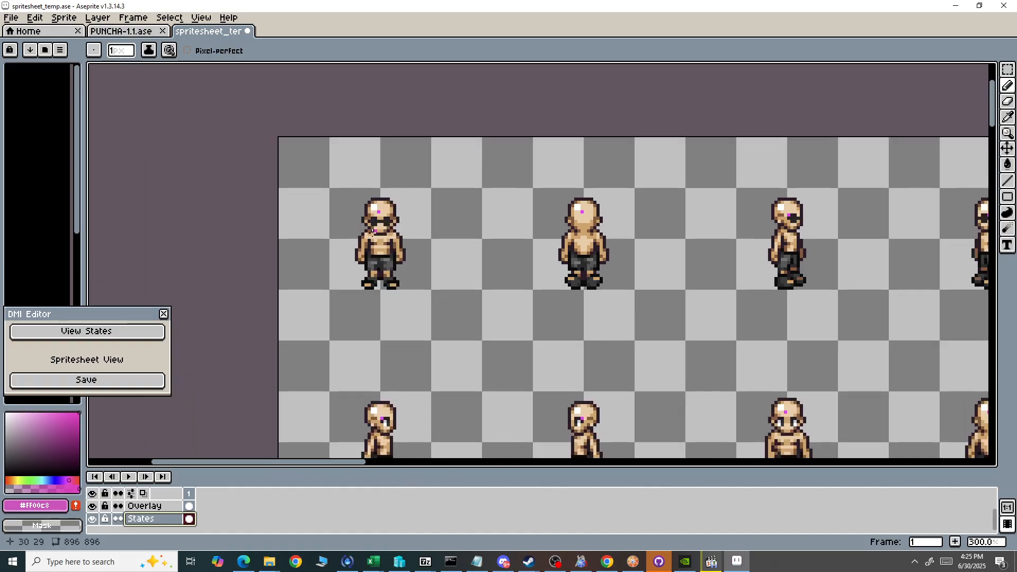
{"action": "scroll", "coordinate": [387, 217], "scroll_direction": "up", "scroll_amount": 2}
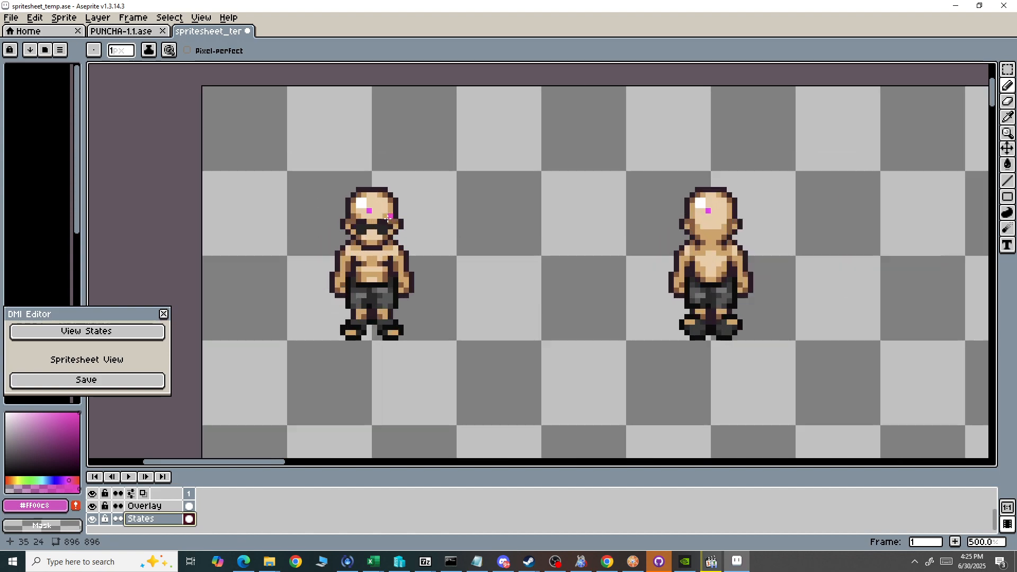
{"action": "scroll", "coordinate": [362, 226], "scroll_direction": "down", "scroll_amount": 2}
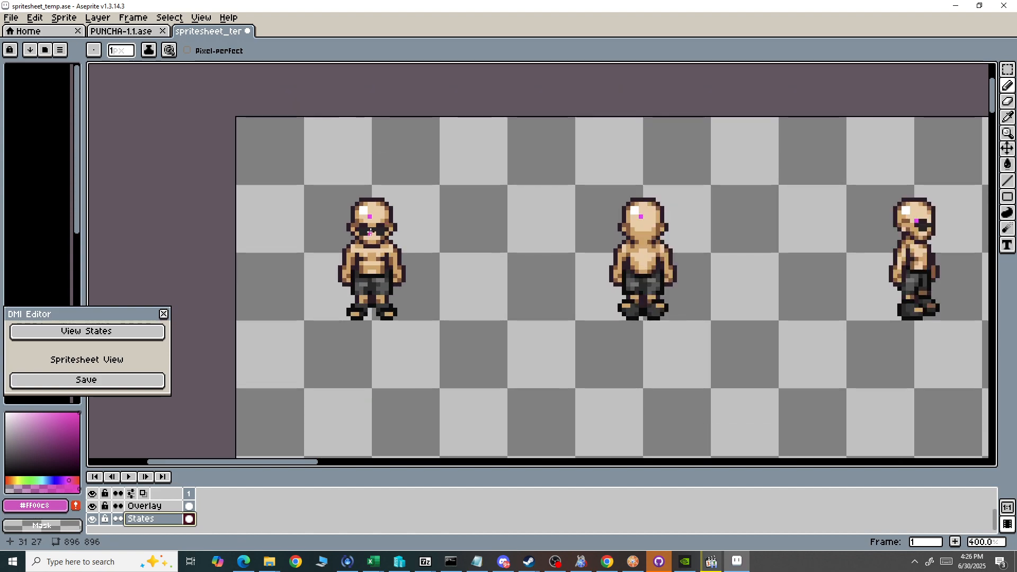
{"action": "scroll", "coordinate": [367, 217], "scroll_direction": "up", "scroll_amount": 4}
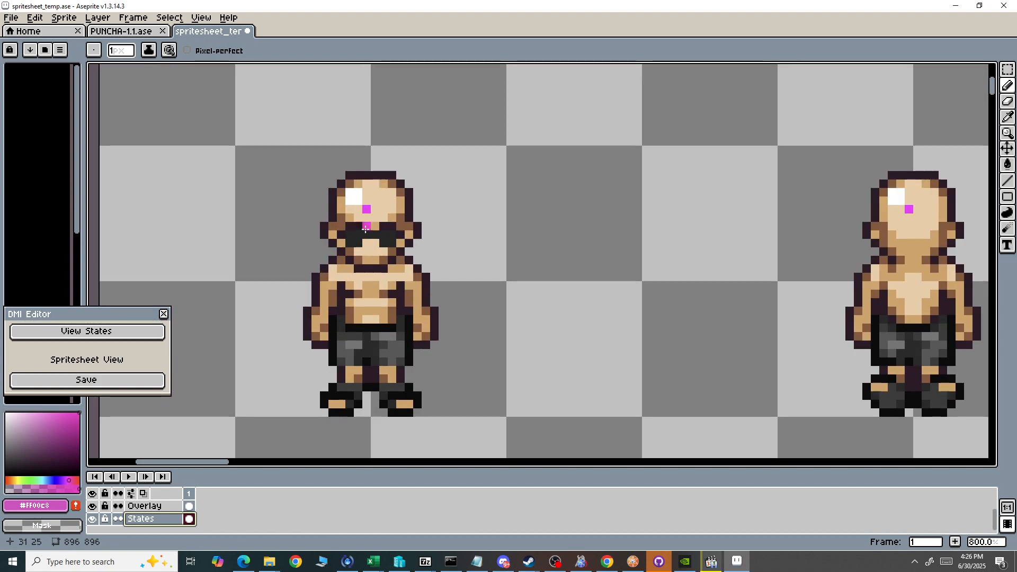
{"action": "scroll", "coordinate": [366, 210], "scroll_direction": "down", "scroll_amount": 5}
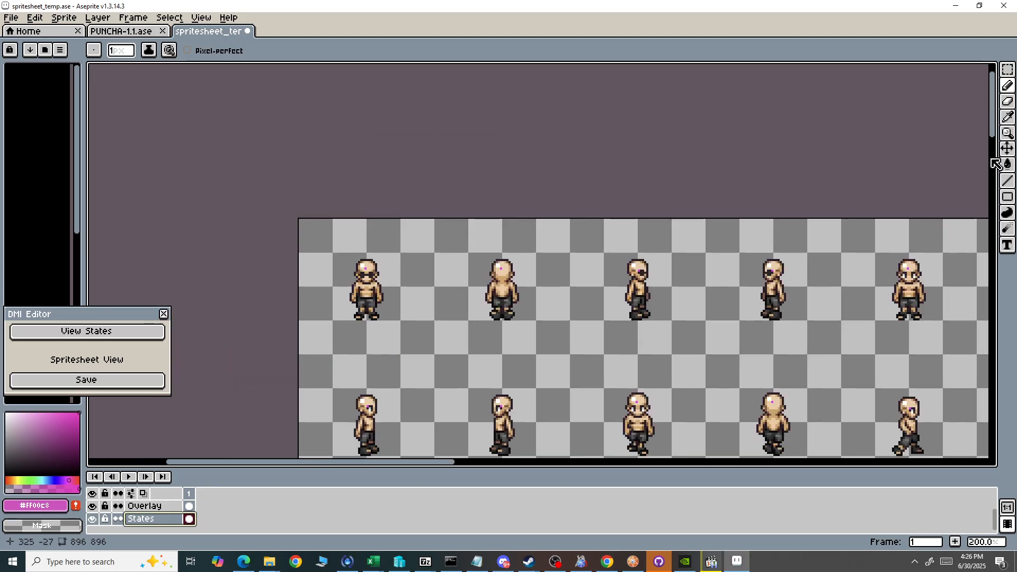
{"action": "left_click_drag", "start_coordinate": [993, 126], "coordinate": [1004, 219]}
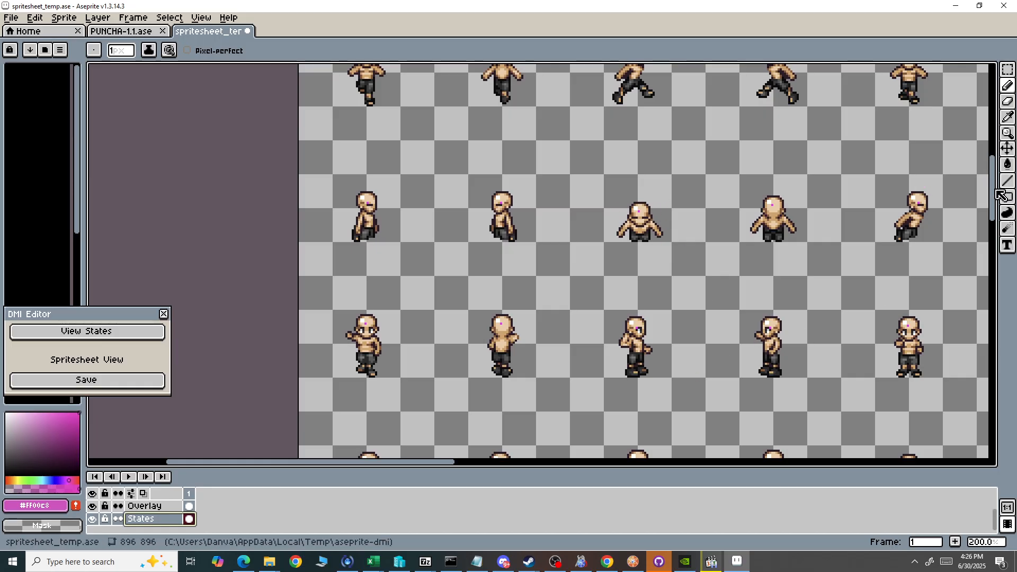
{"action": "left_click_drag", "start_coordinate": [995, 192], "coordinate": [989, 118]}
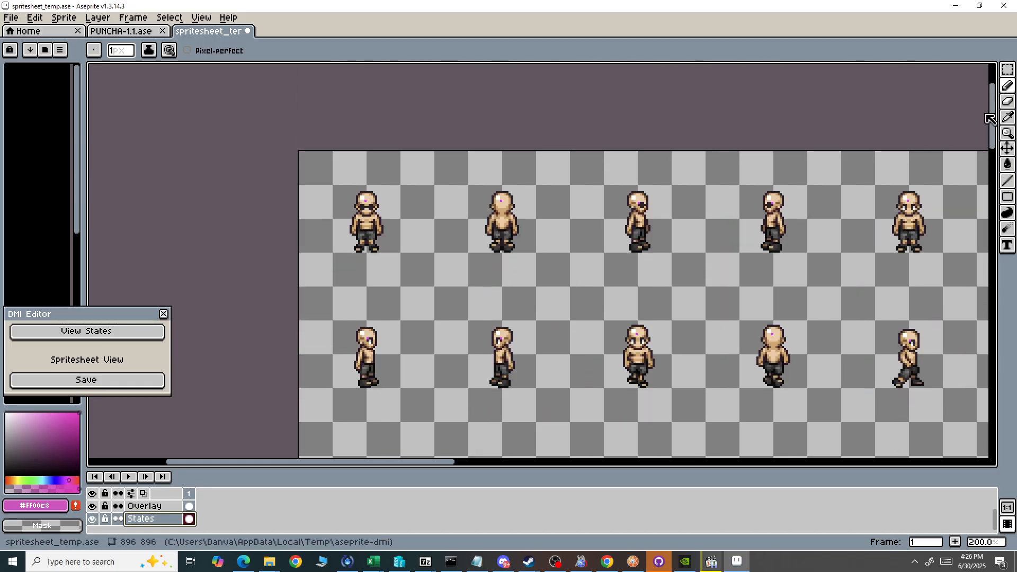
Open Automate Overlay from Layer and choose Overlay as the source layer and States as the target layer.
{"action": "left_click", "coordinate": [11, 18]}
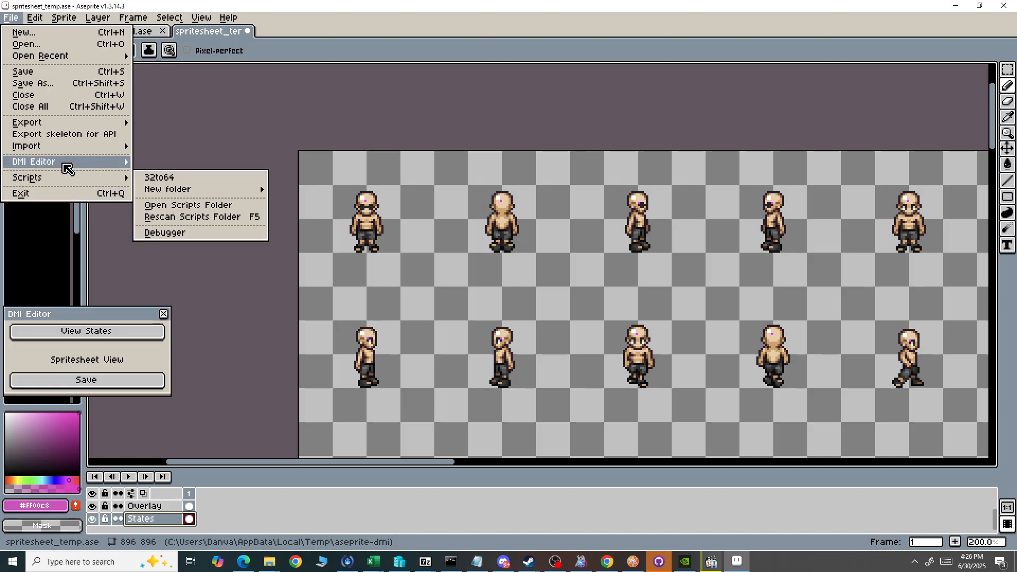
{"action": "mouse_move", "coordinate": [78, 165]}
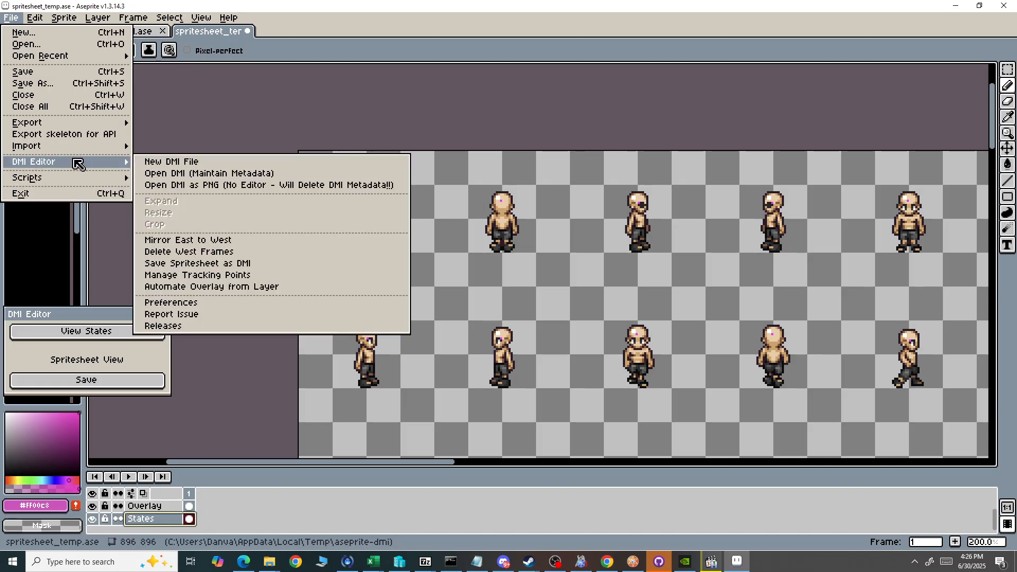
{"action": "left_click", "coordinate": [247, 287]}
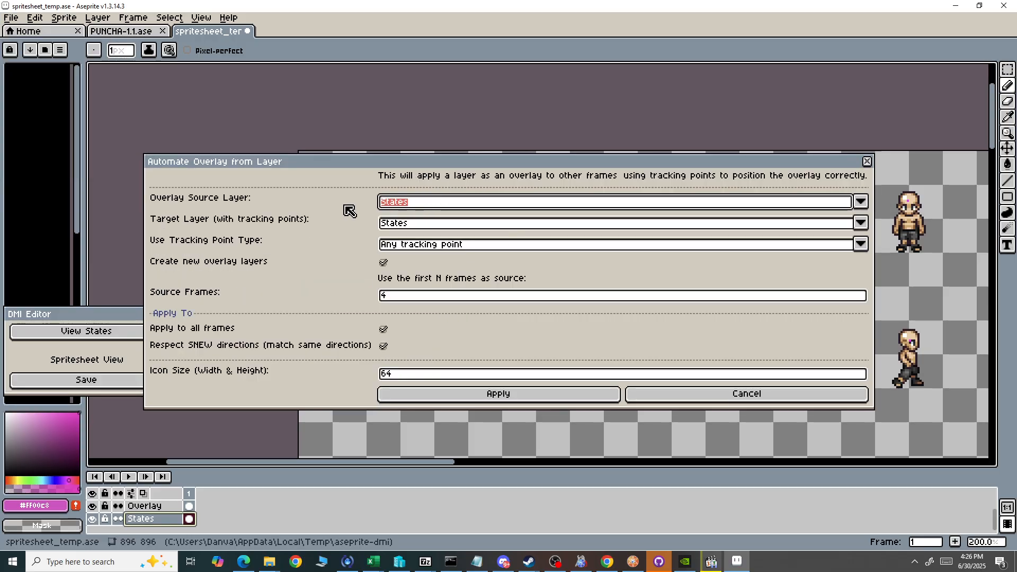
{"action": "left_click", "coordinate": [431, 203]}
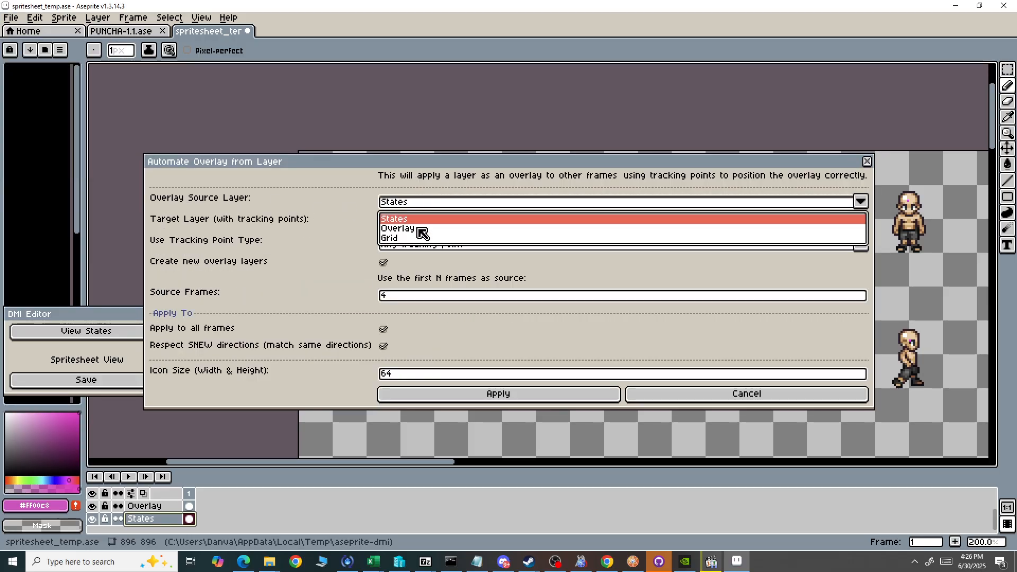
{"action": "left_click", "coordinate": [419, 229]}
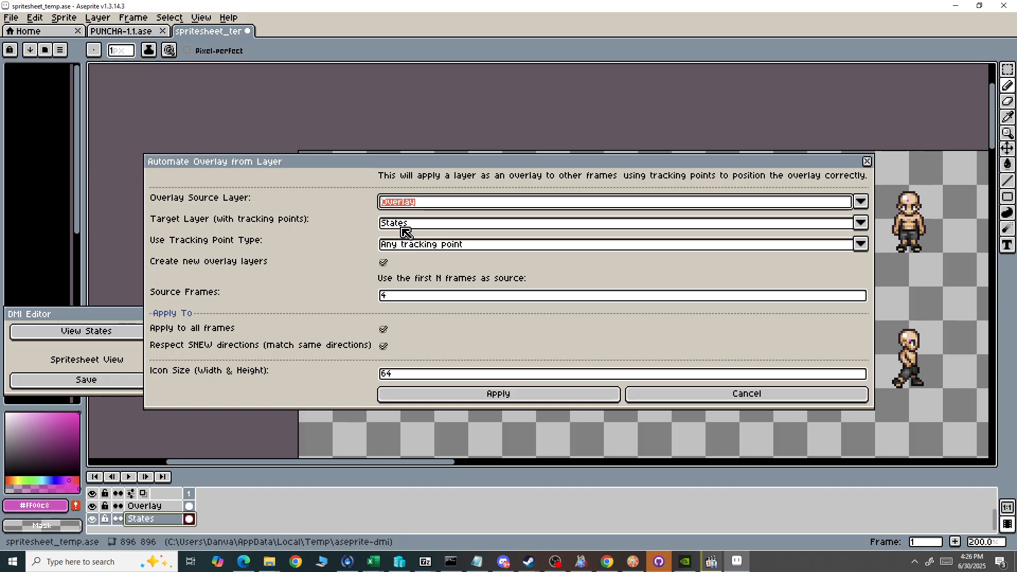
{"action": "left_click", "coordinate": [411, 224]}
{"action": "left_click", "coordinate": [413, 234]}
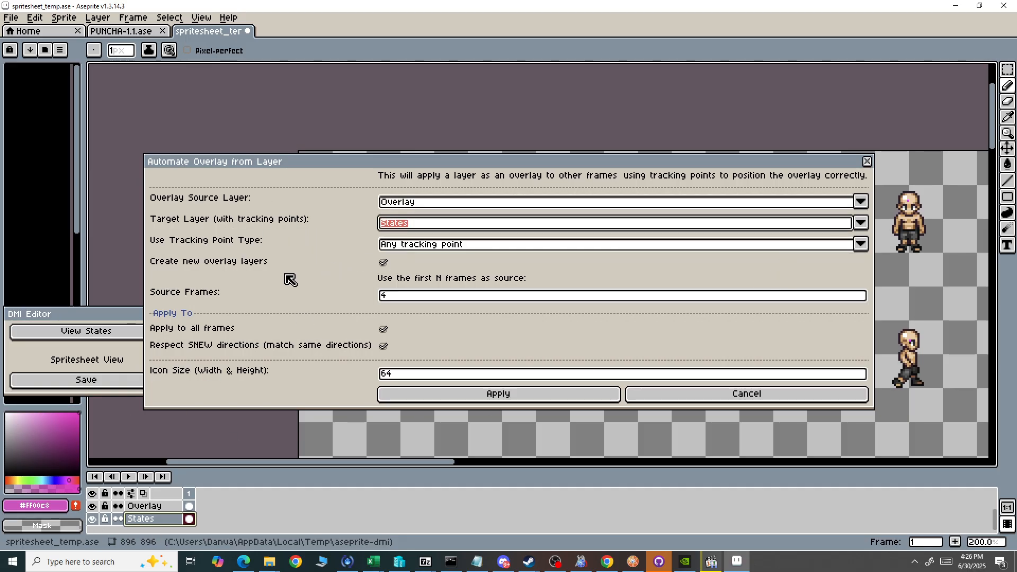
Set the tracking point type to Head and apply the overlay to all frames, with 4 source frames and icon size 64.
{"action": "left_click", "coordinate": [474, 247]}
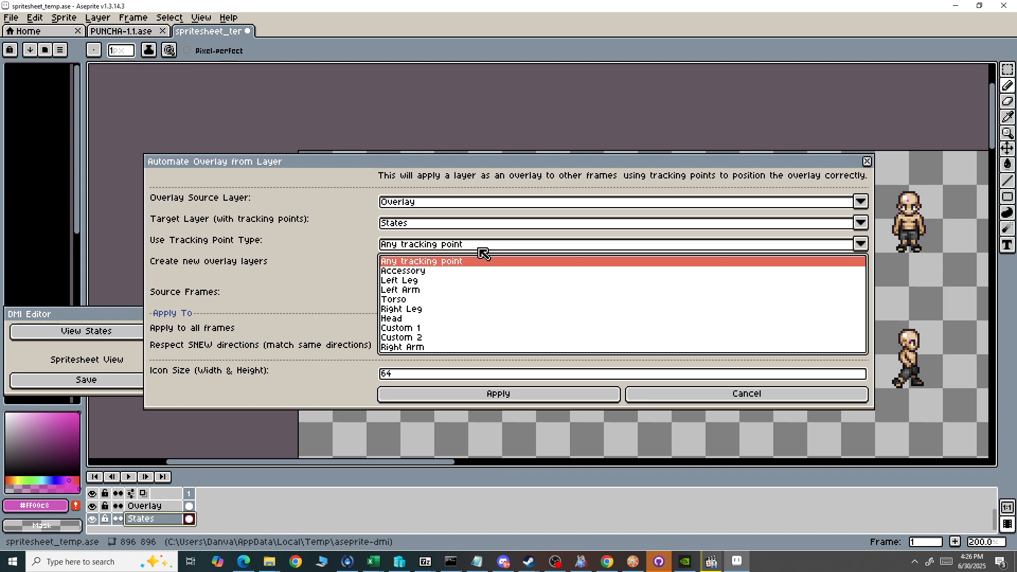
{"action": "left_click", "coordinate": [401, 319]}
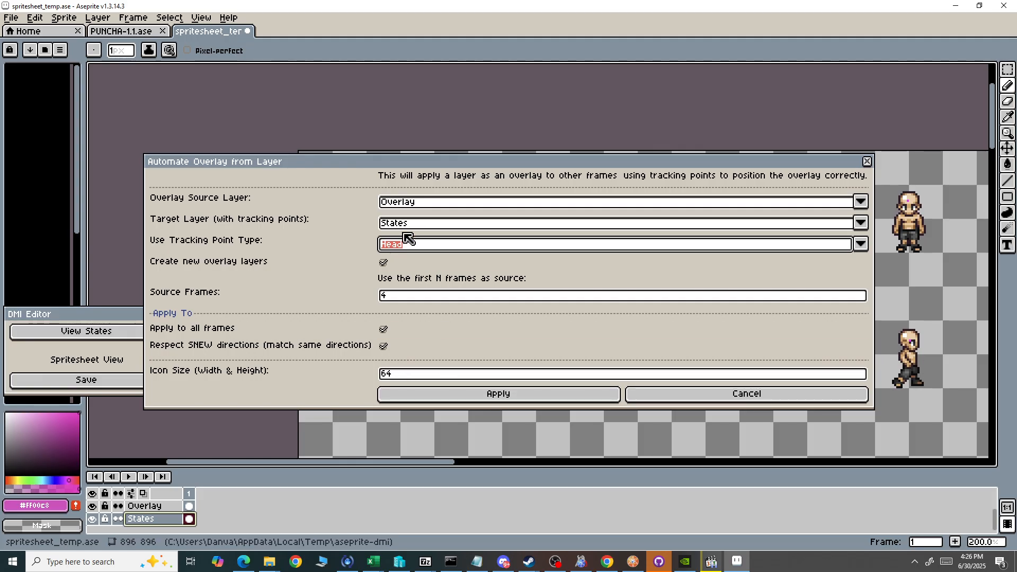
{"action": "left_click", "coordinate": [484, 397]}
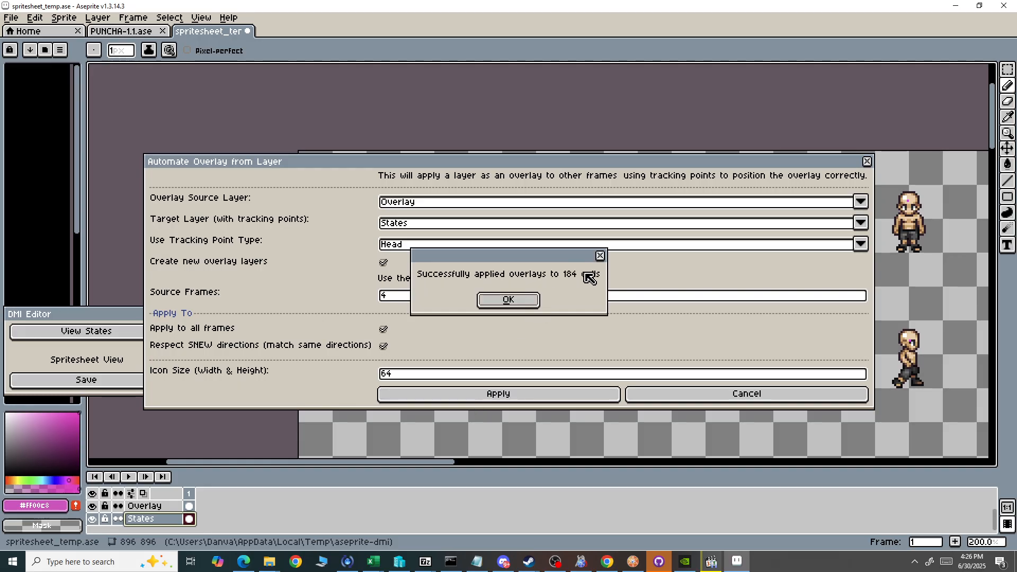
{"action": "left_click", "coordinate": [511, 300]}
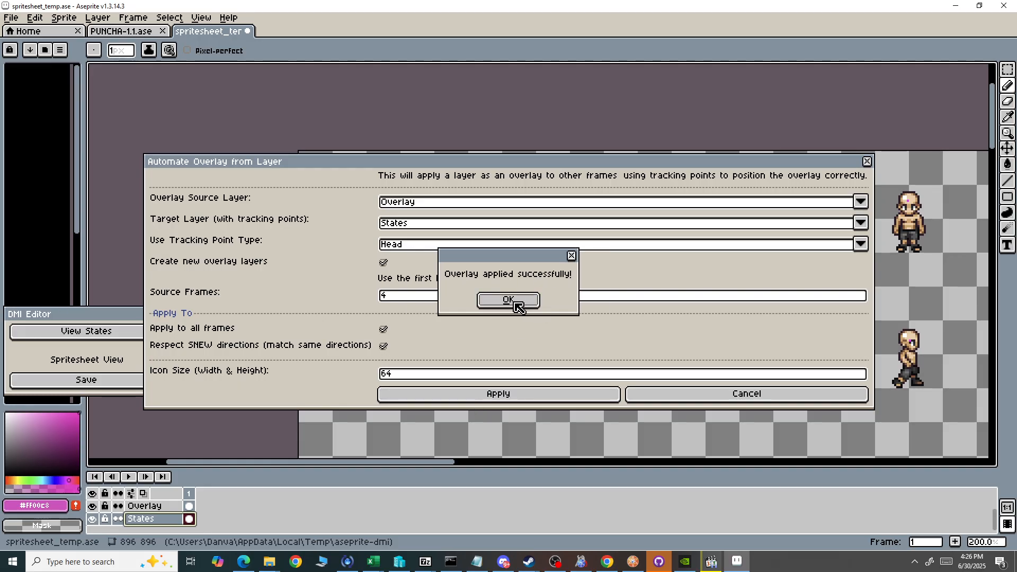
{"action": "left_click", "coordinate": [509, 300]}
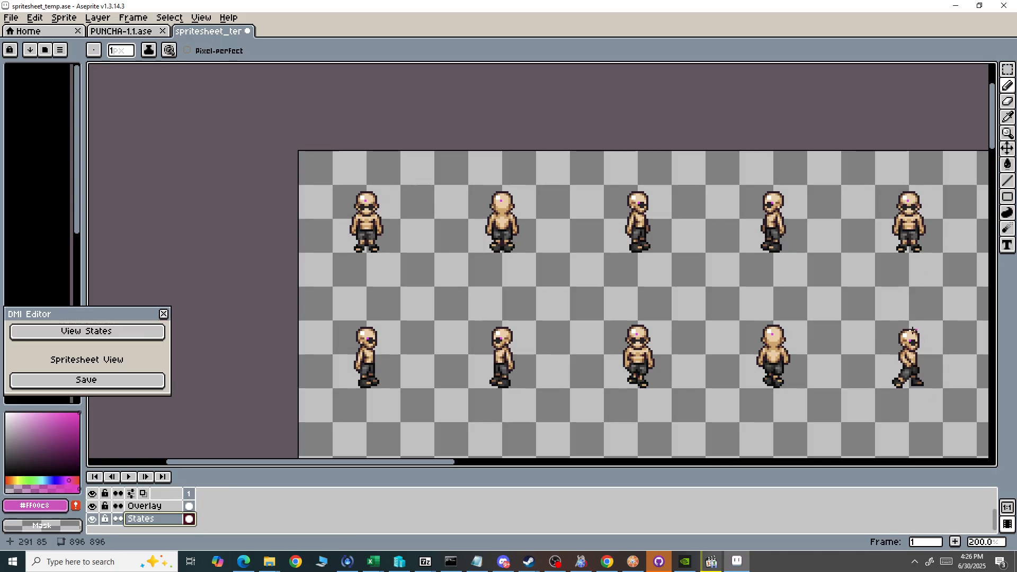
Examine the sunglasses placement on the sprites across all rows and columns of the spritesheet.
{"action": "scroll", "coordinate": [550, 309], "scroll_direction": "up", "scroll_amount": 1}
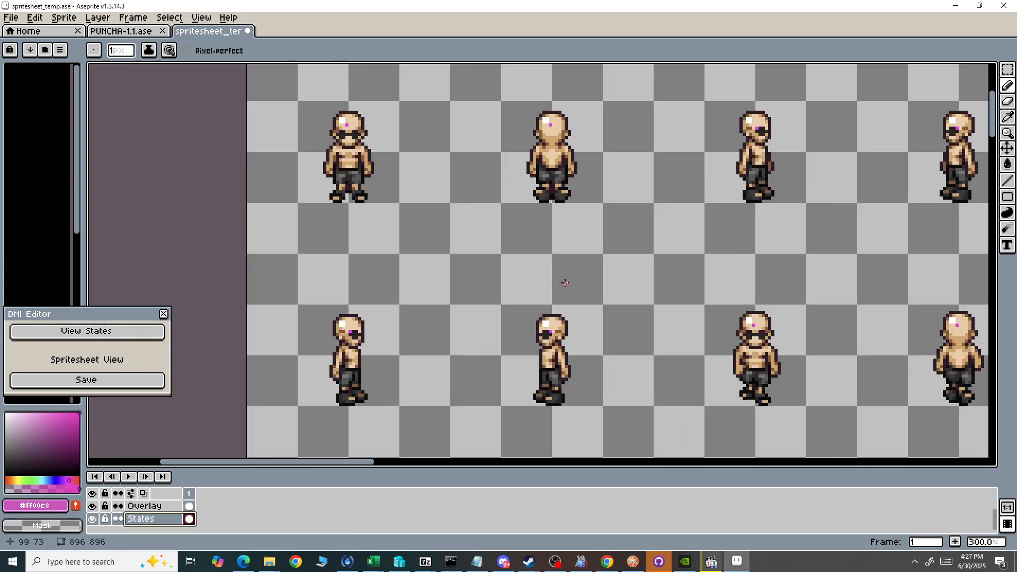
{"action": "scroll", "coordinate": [565, 280], "scroll_direction": "down", "scroll_amount": 1}
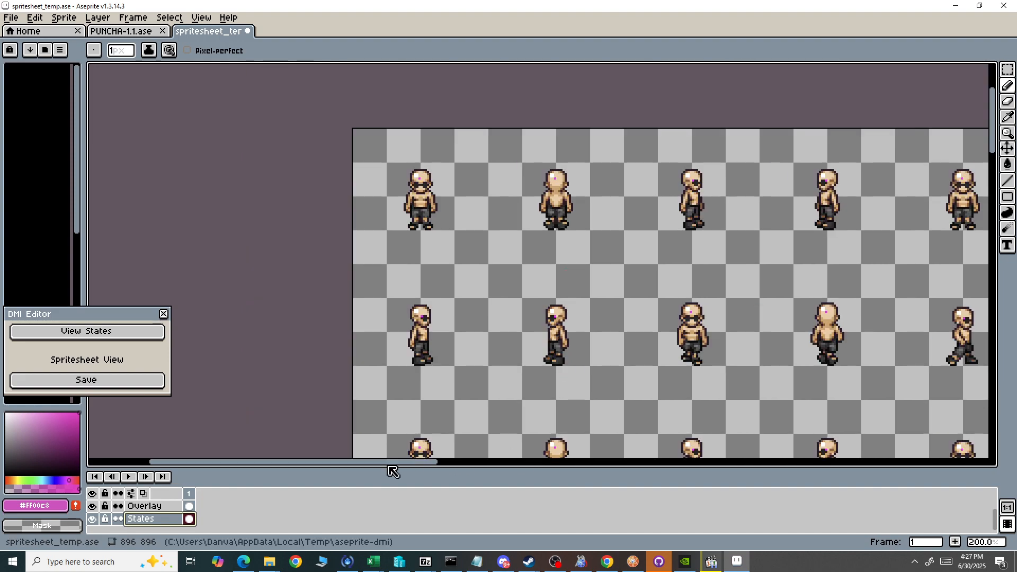
{"action": "left_click_drag", "start_coordinate": [400, 467], "coordinate": [431, 474]}
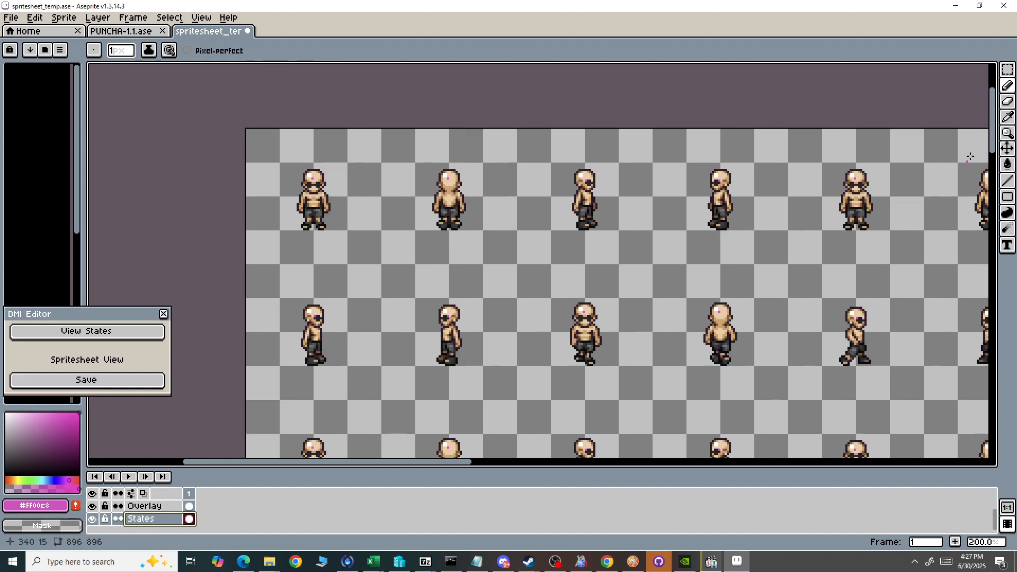
{"action": "left_click_drag", "start_coordinate": [993, 134], "coordinate": [953, 399]}
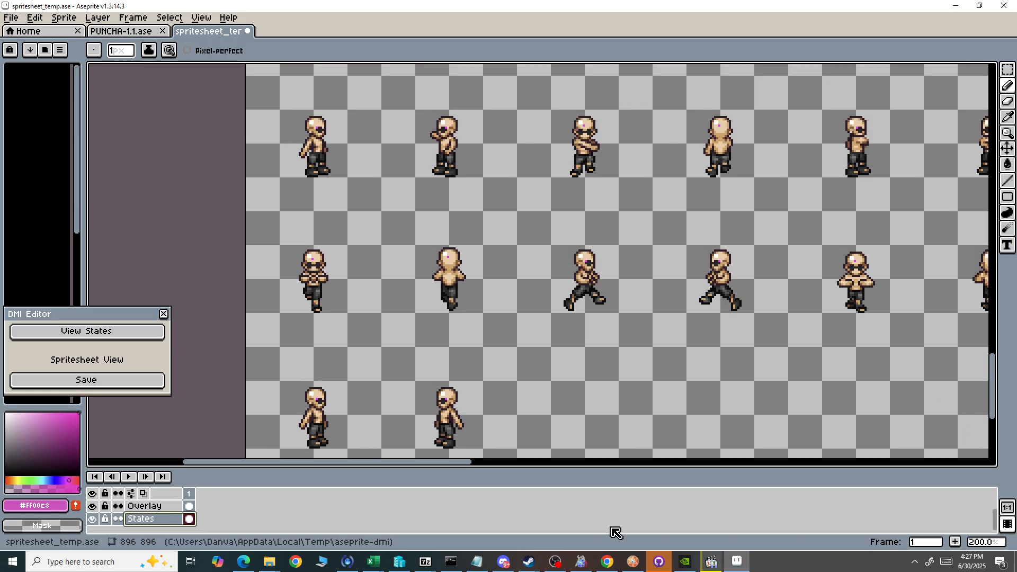
{"action": "left_click_drag", "start_coordinate": [447, 468], "coordinate": [851, 494]}
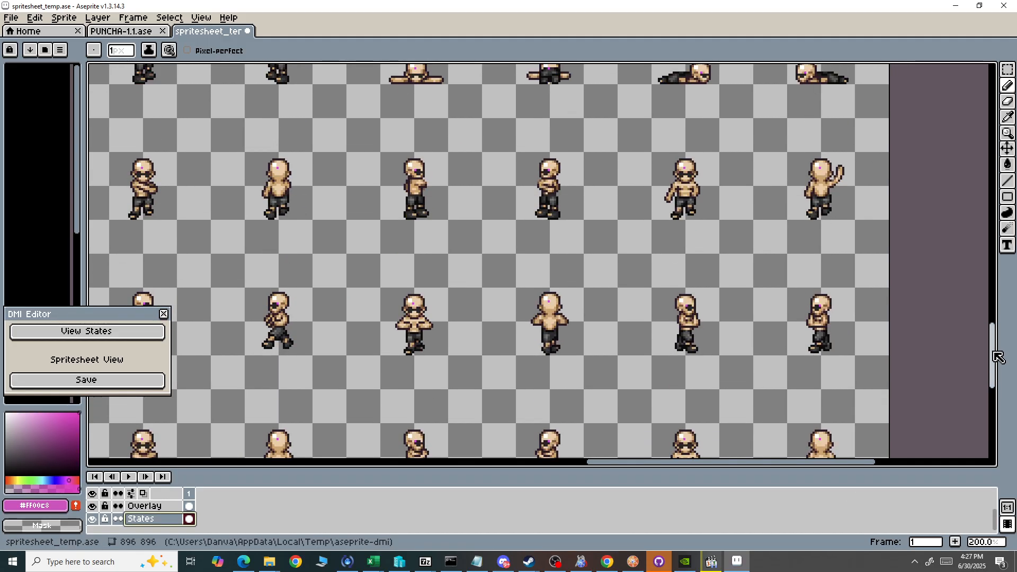
{"action": "left_click_drag", "start_coordinate": [995, 390], "coordinate": [981, 154]}
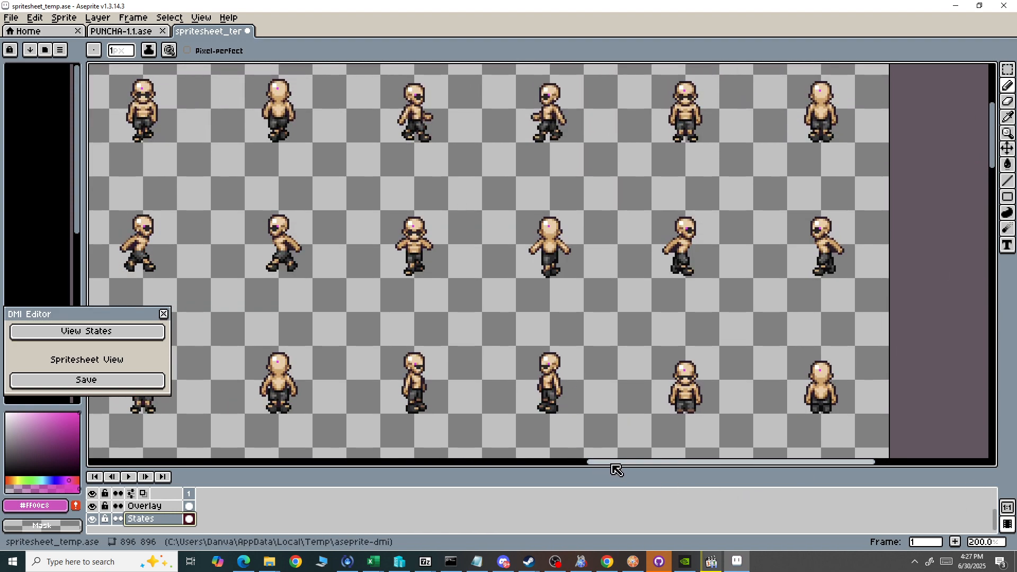
{"action": "left_click_drag", "start_coordinate": [613, 465], "coordinate": [217, 501]}
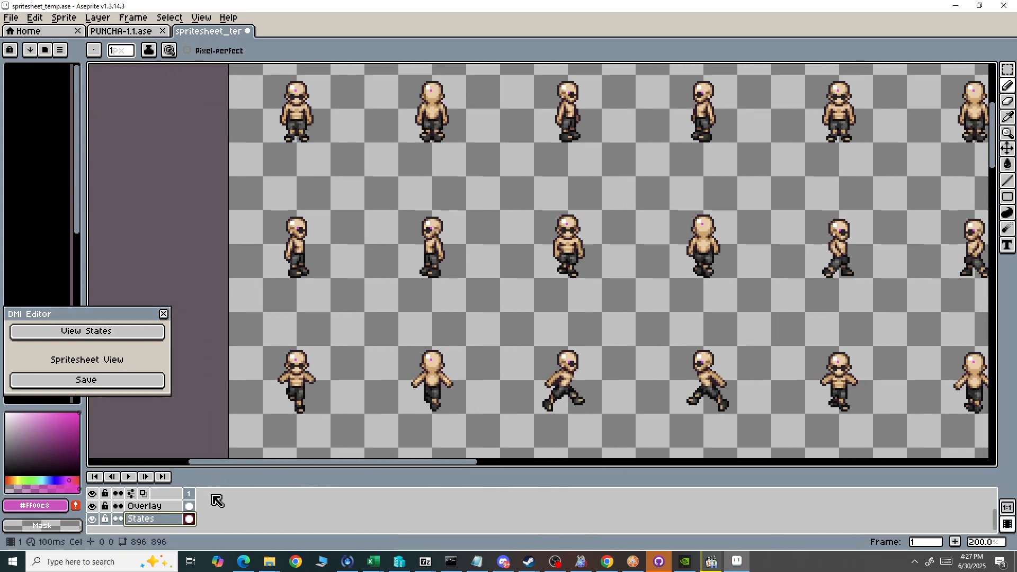
Hide the States layer and apply the sunglasses-only spritesheet to the individual states through the DMI Editor's save.
{"action": "left_click", "coordinate": [92, 519]}
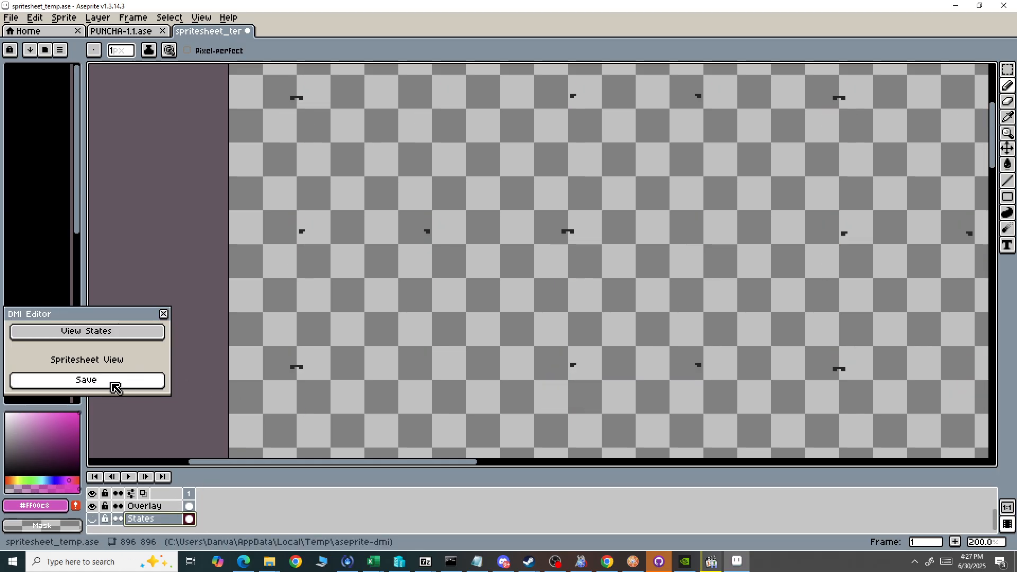
{"action": "left_click", "coordinate": [117, 388]}
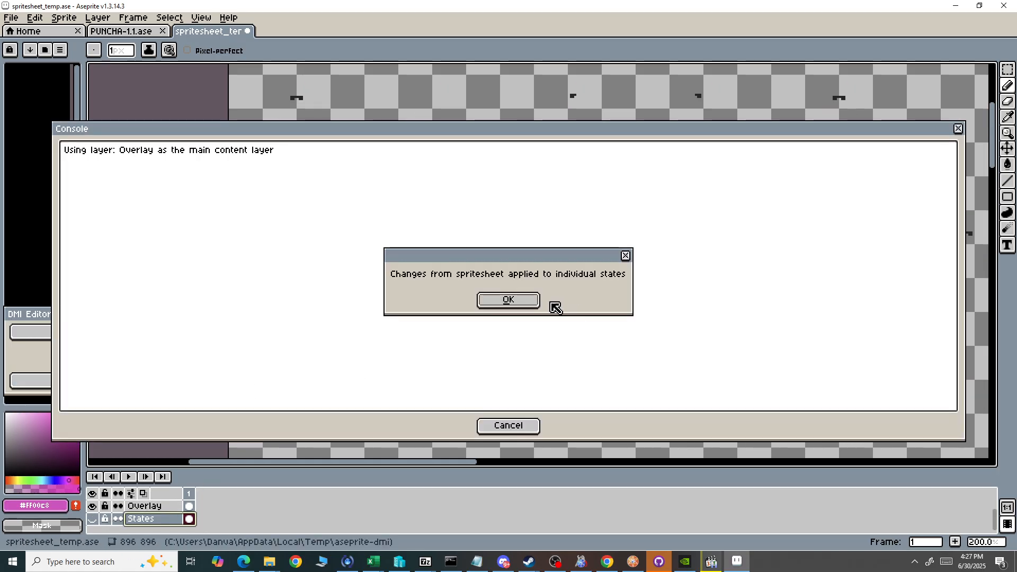
{"action": "left_click", "coordinate": [509, 300]}
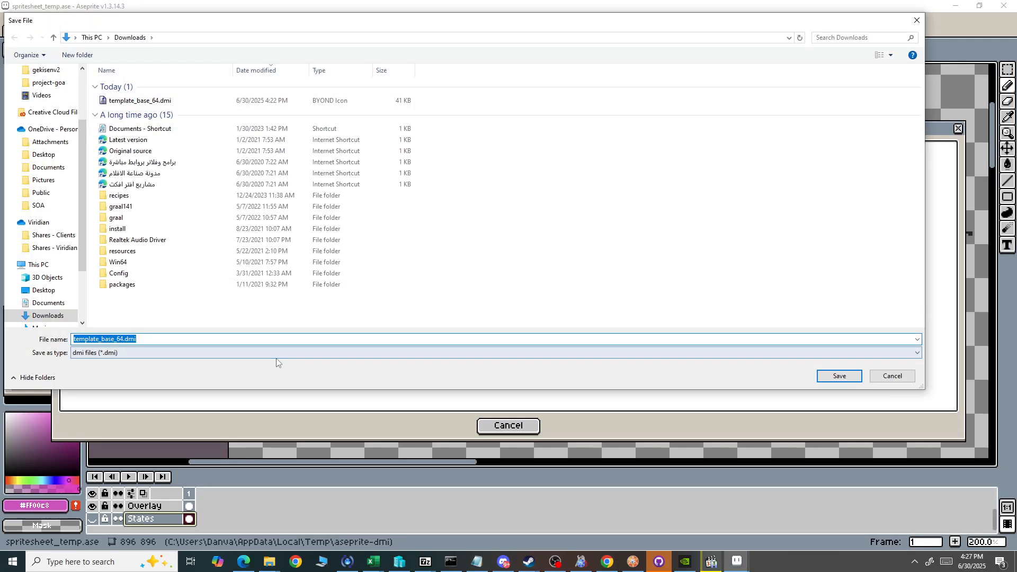
Save the DMI file as aburame_sunglasses in the Desktop folder.
{"action": "type", "text": "aburame_sunglasses"}
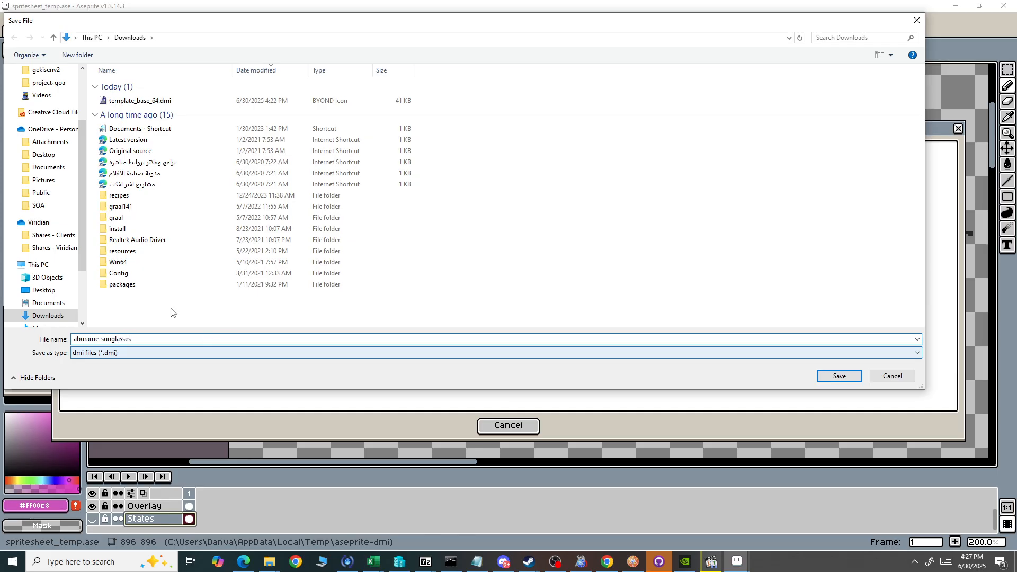
{"action": "scroll", "coordinate": [45, 159], "scroll_direction": "up", "scroll_amount": 3}
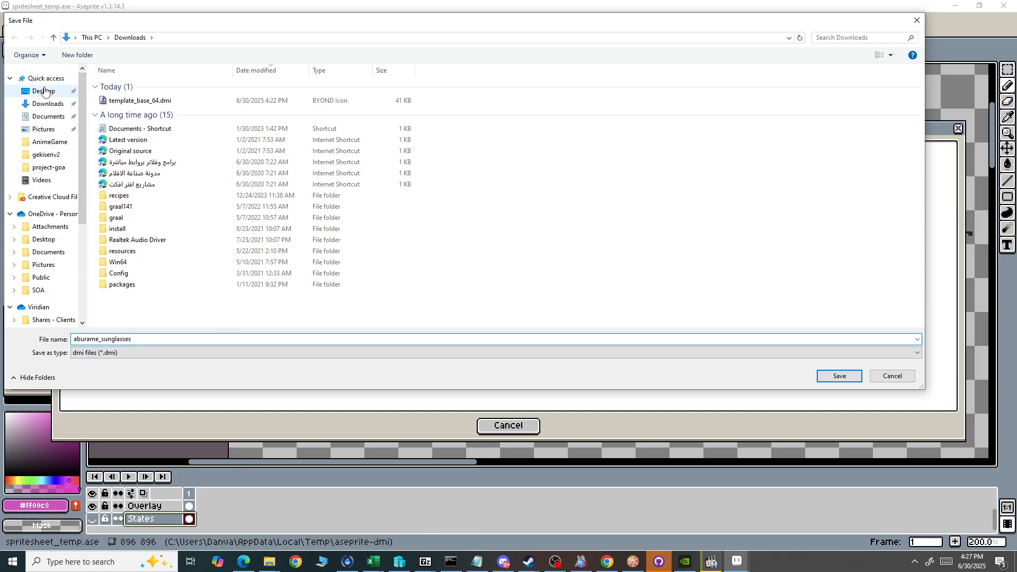
{"action": "left_click", "coordinate": [45, 91]}
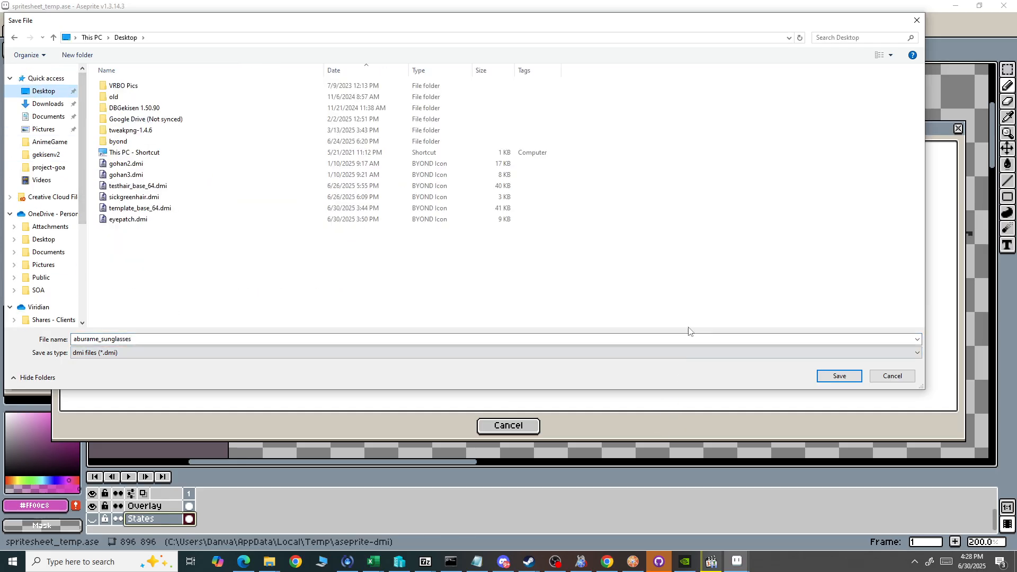
{"action": "left_click", "coordinate": [839, 375]}
{"action": "key", "text": "Return"}
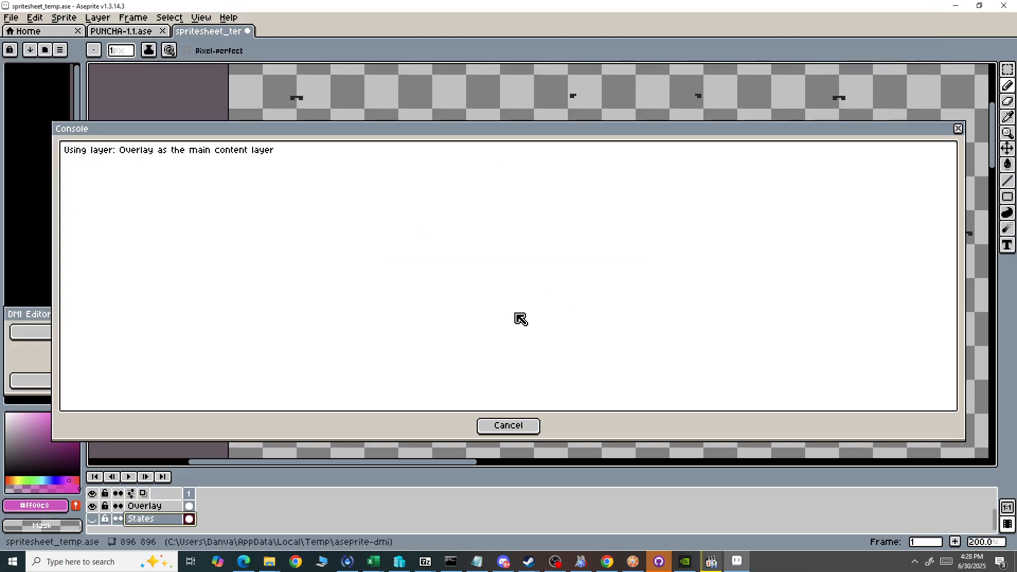
Show the desktop and try to open aburame_sunglasses.dmi with another program.
{"action": "key", "text": "super+d"}
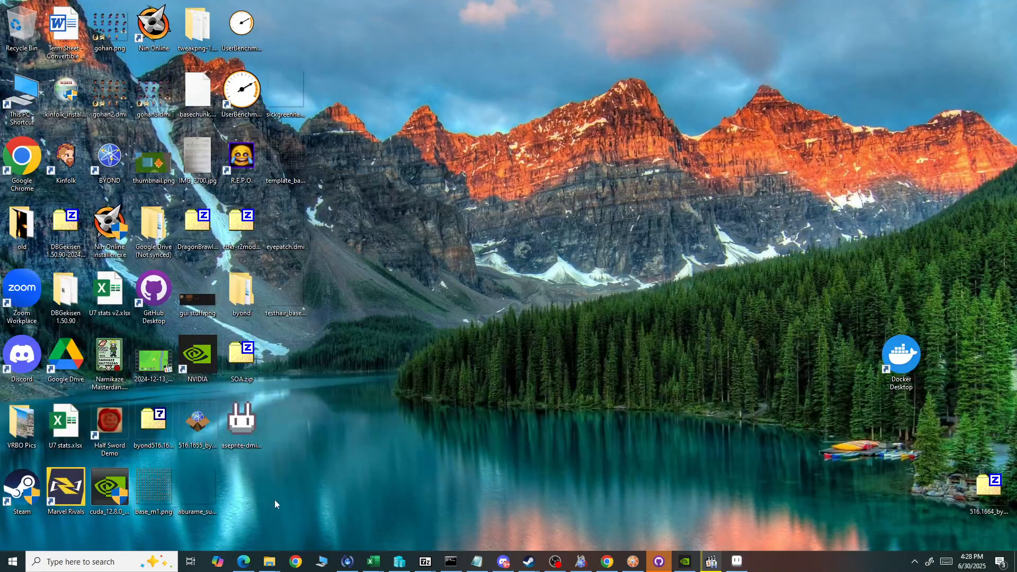
{"action": "right_click", "coordinate": [202, 494]}
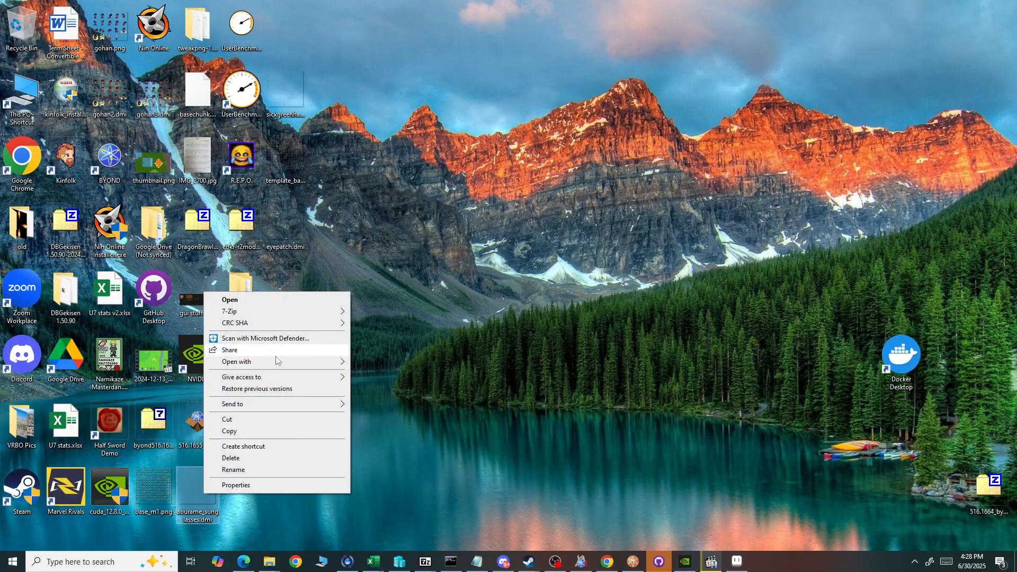
{"action": "mouse_move", "coordinate": [295, 362]}
{"action": "left_click", "coordinate": [416, 364]}
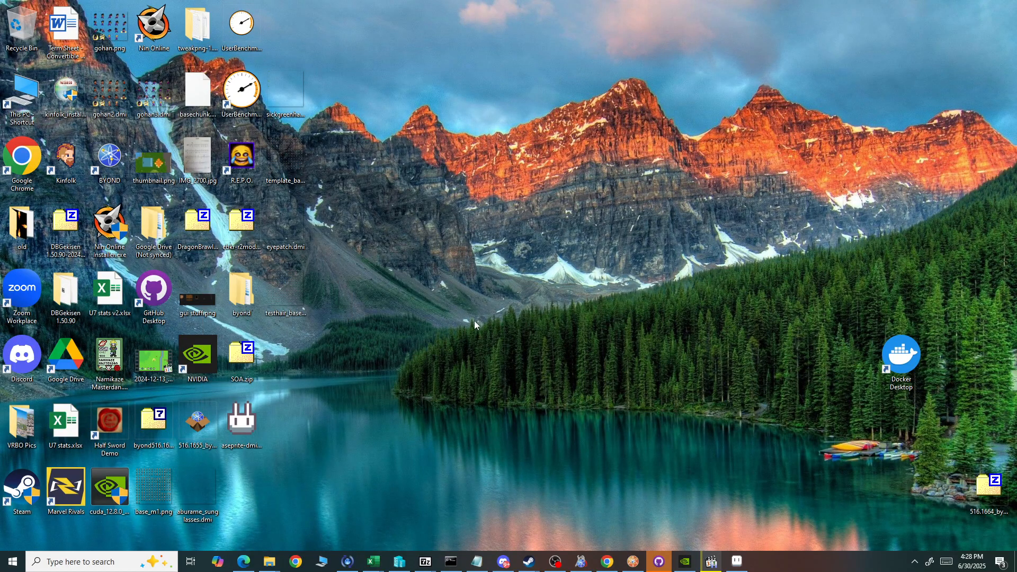
Switch to Dream Maker and open aburame_sunglasses.dmi from the Desktop folder.
{"action": "left_click", "coordinate": [583, 556]}
{"action": "left_click", "coordinate": [9, 22]}
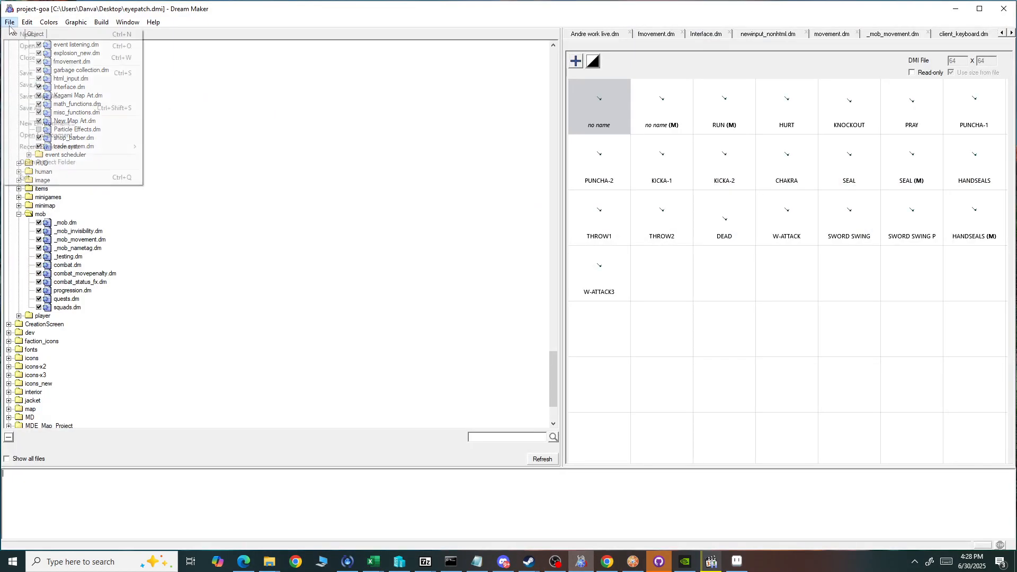
{"action": "left_click", "coordinate": [21, 45]}
{"action": "left_click", "coordinate": [388, 241]}
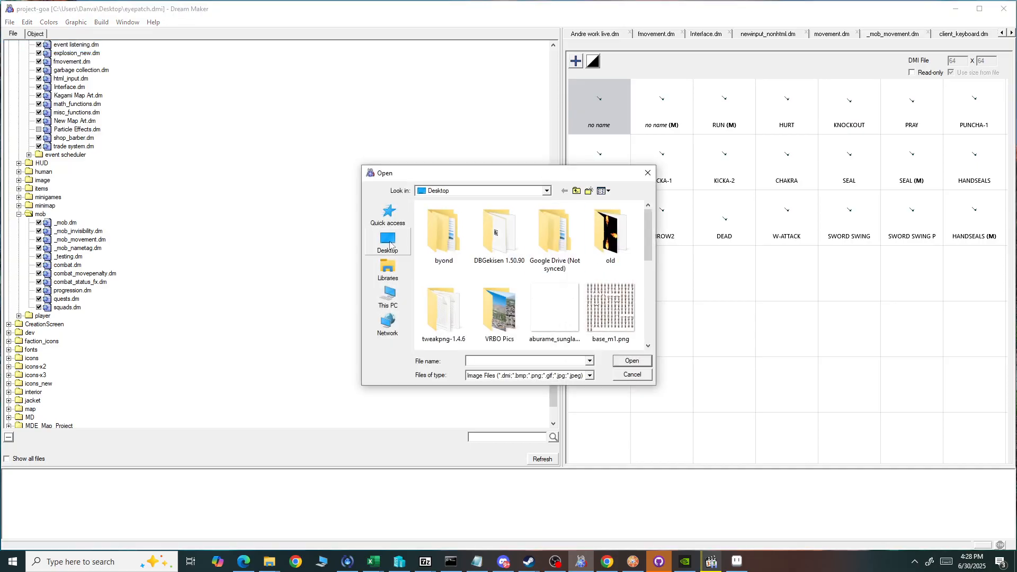
{"action": "scroll", "coordinate": [558, 317], "scroll_direction": "down", "scroll_amount": 10}
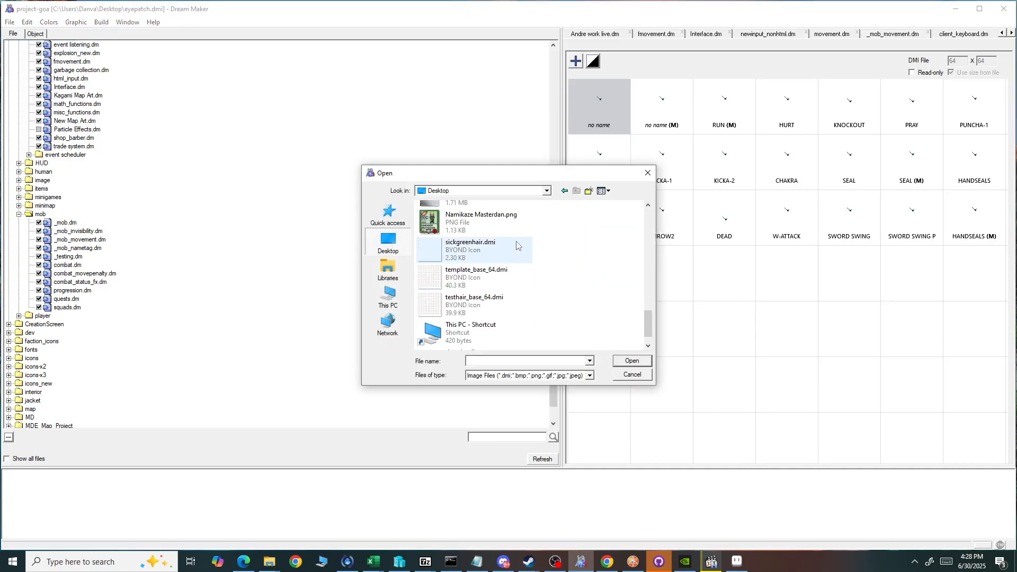
{"action": "scroll", "coordinate": [558, 278], "scroll_direction": "down", "scroll_amount": 1}
{"action": "scroll", "coordinate": [540, 316], "scroll_direction": "up", "scroll_amount": 5}
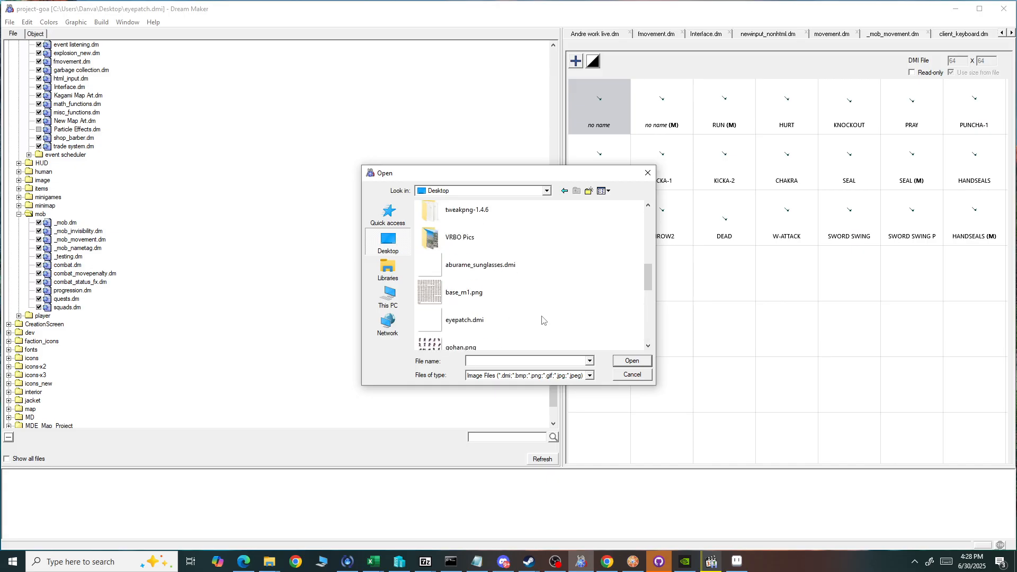
{"action": "double_click", "coordinate": [479, 262]}
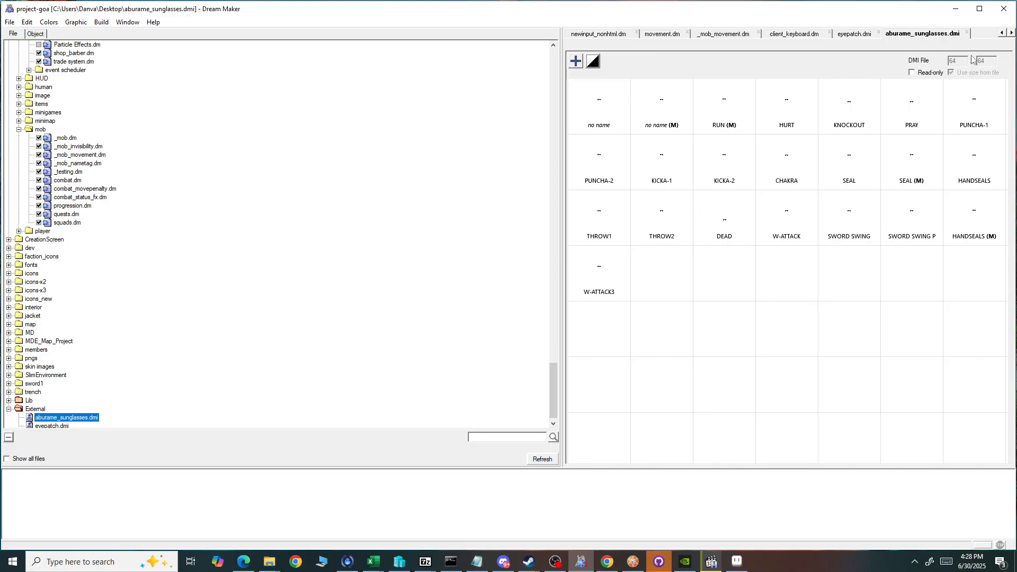
Examine the sunglasses frames of the first unnamed state, and return to the desktop, dismissing the codec update checker.
{"action": "double_click", "coordinate": [593, 100]}
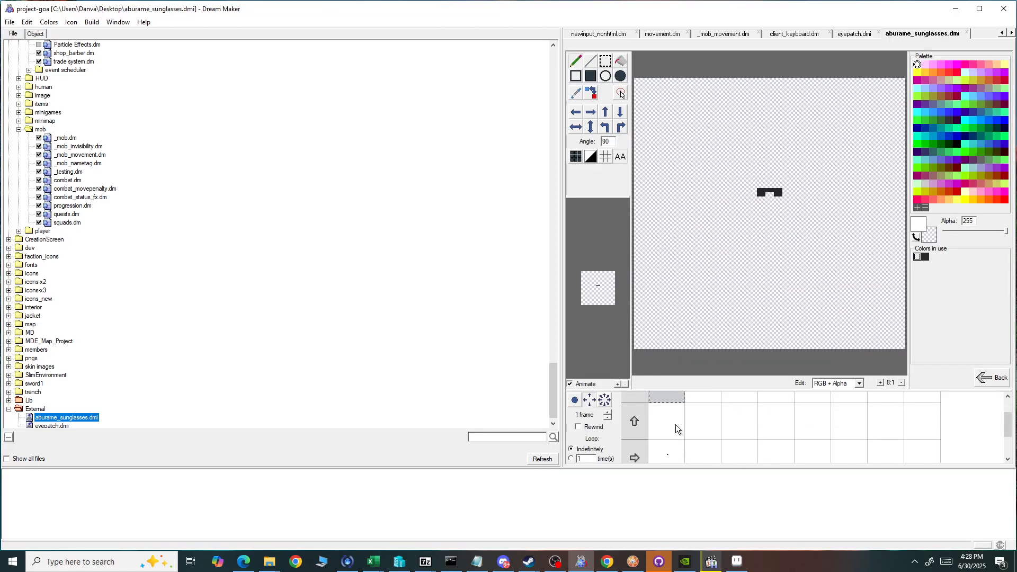
{"action": "left_click", "coordinate": [992, 379]}
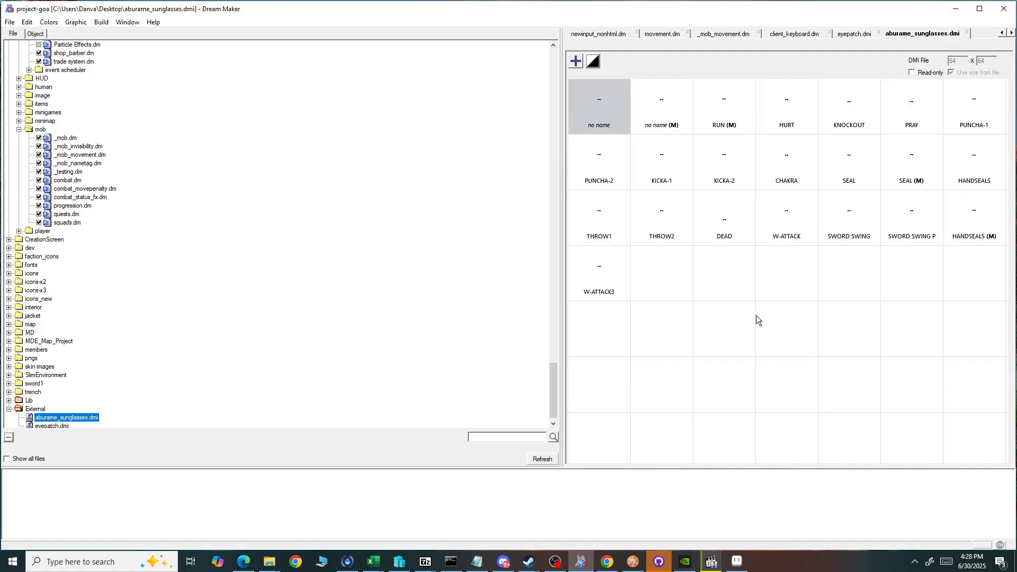
{"action": "left_click", "coordinate": [956, 9]}
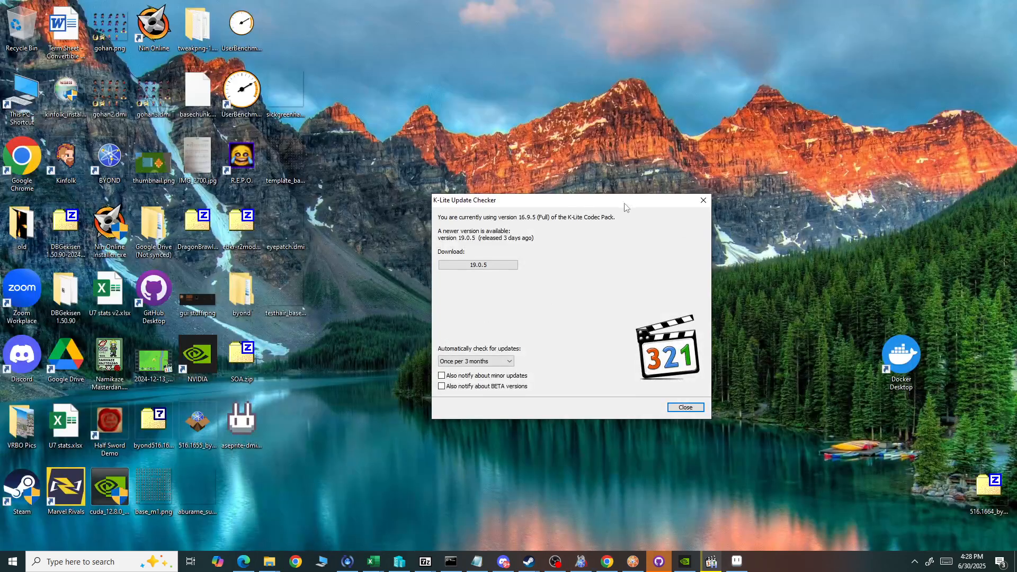
{"action": "left_click", "coordinate": [703, 201]}
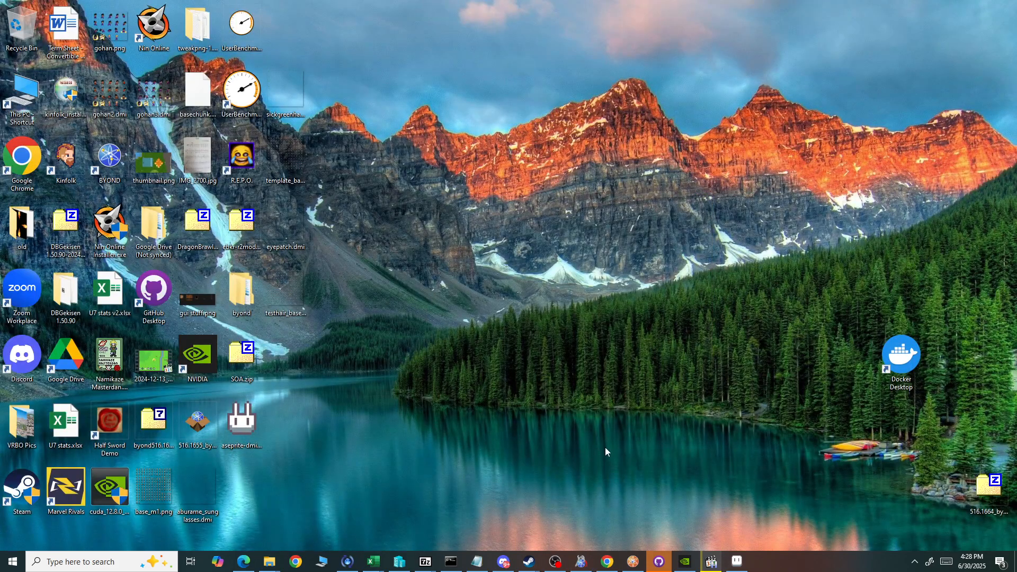